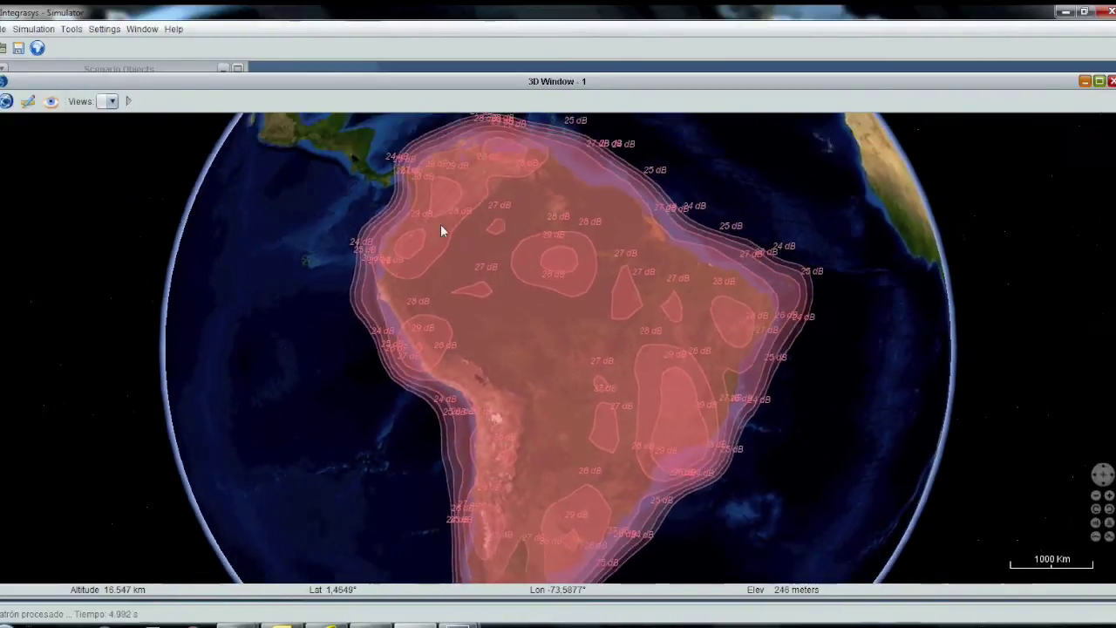
Zoom out to the whole globe with the South America Ku footprint and expand the Scenario Objects tree.
{"action": "scroll", "coordinate": [440, 229], "scroll_direction": "down", "scroll_amount": 5}
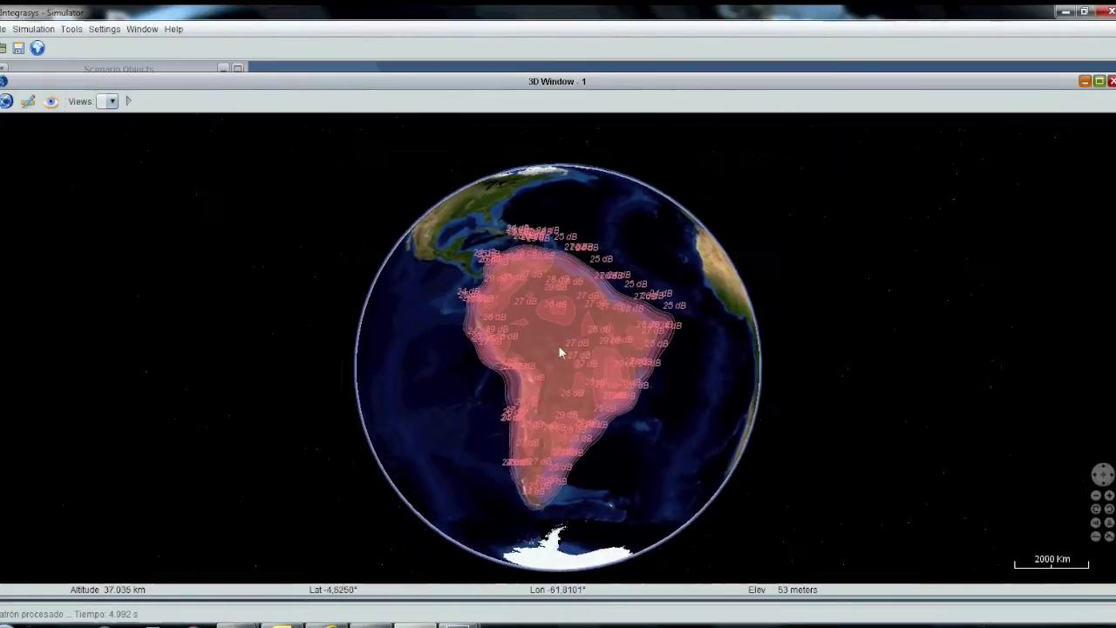
{"action": "right_click_drag", "start_coordinate": [560, 352], "coordinate": [561, 398]}
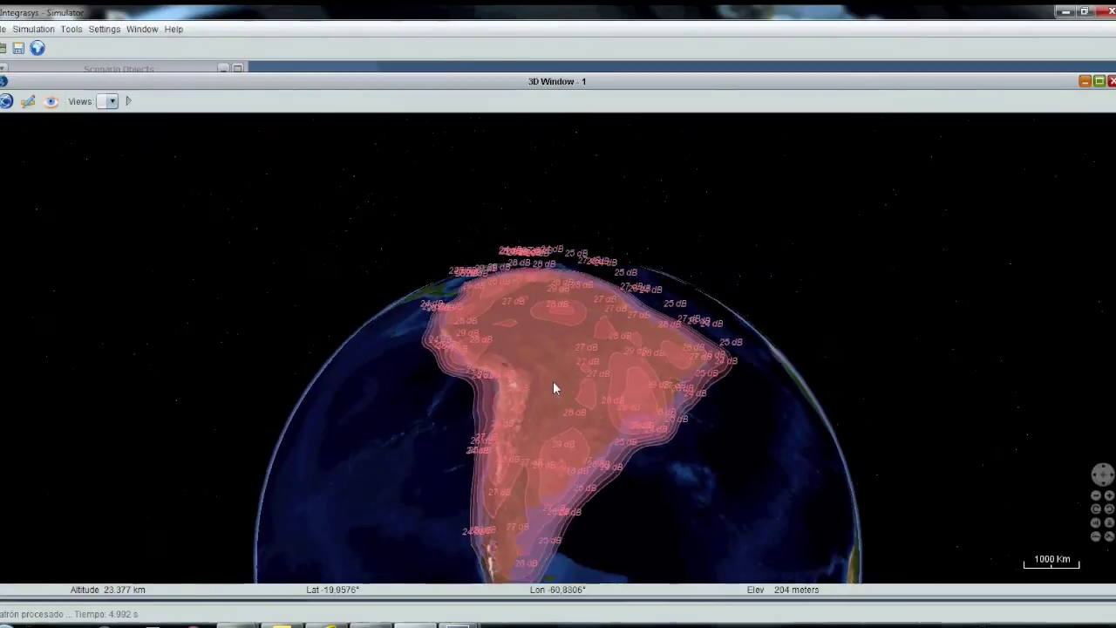
{"action": "mouse_move", "coordinate": [553, 388]}
{"action": "right_mouse_down"}
{"action": "mouse_move", "coordinate": [561, 421]}
{"action": "mouse_move", "coordinate": [552, 225]}
{"action": "right_mouse_up"}
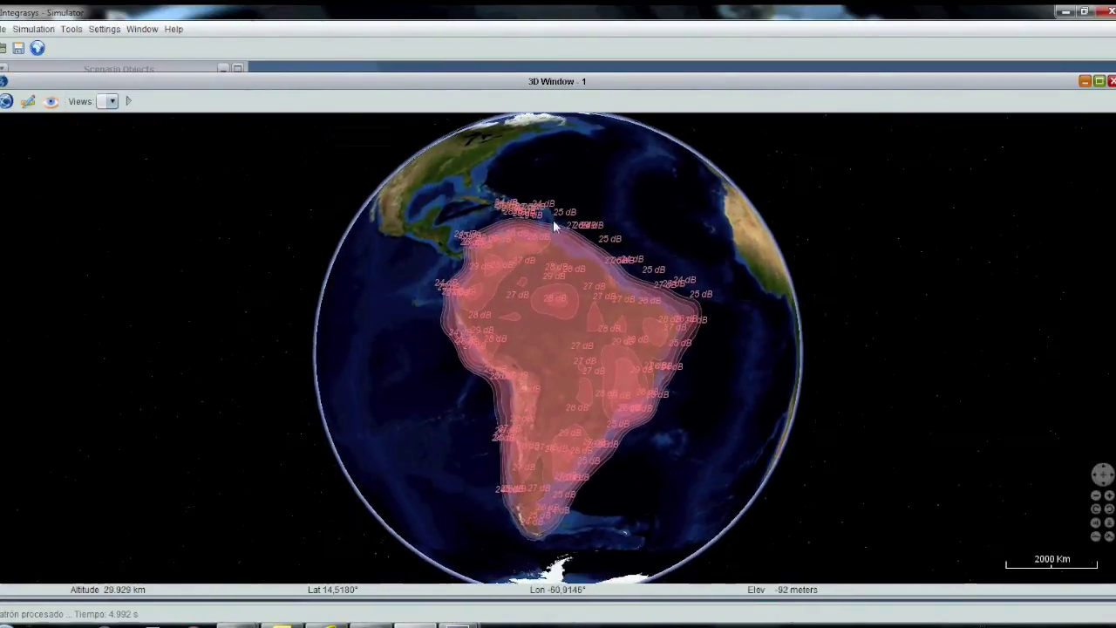
{"action": "left_click", "coordinate": [116, 68]}
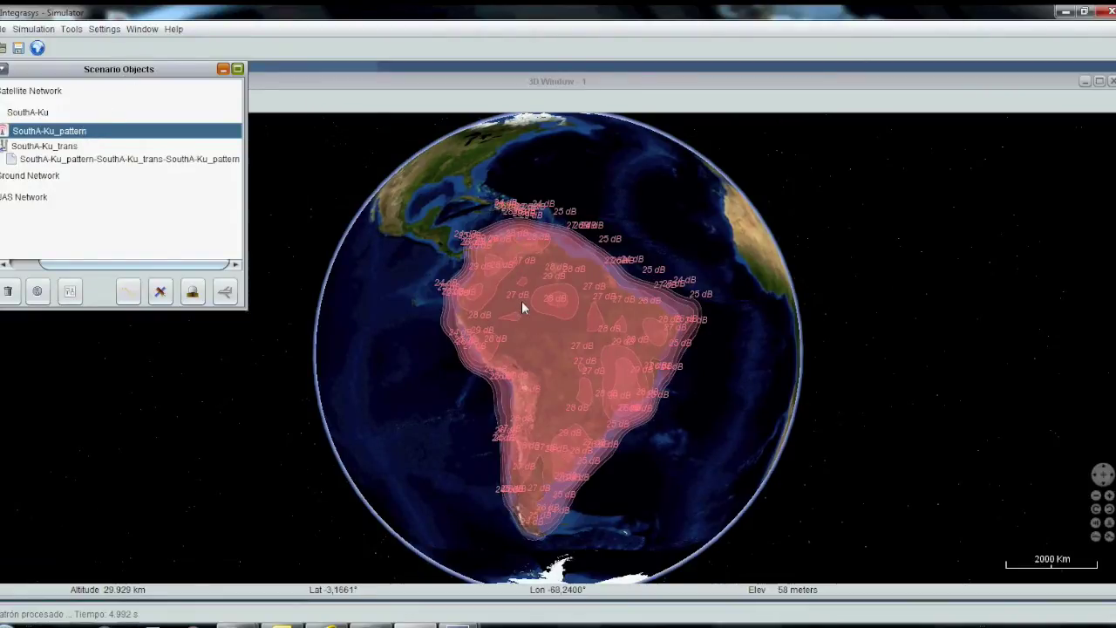
Set the SouthA-Ku_pattern antenna to 15 contour levels so pink covers South America.
{"action": "double_click", "coordinate": [208, 132]}
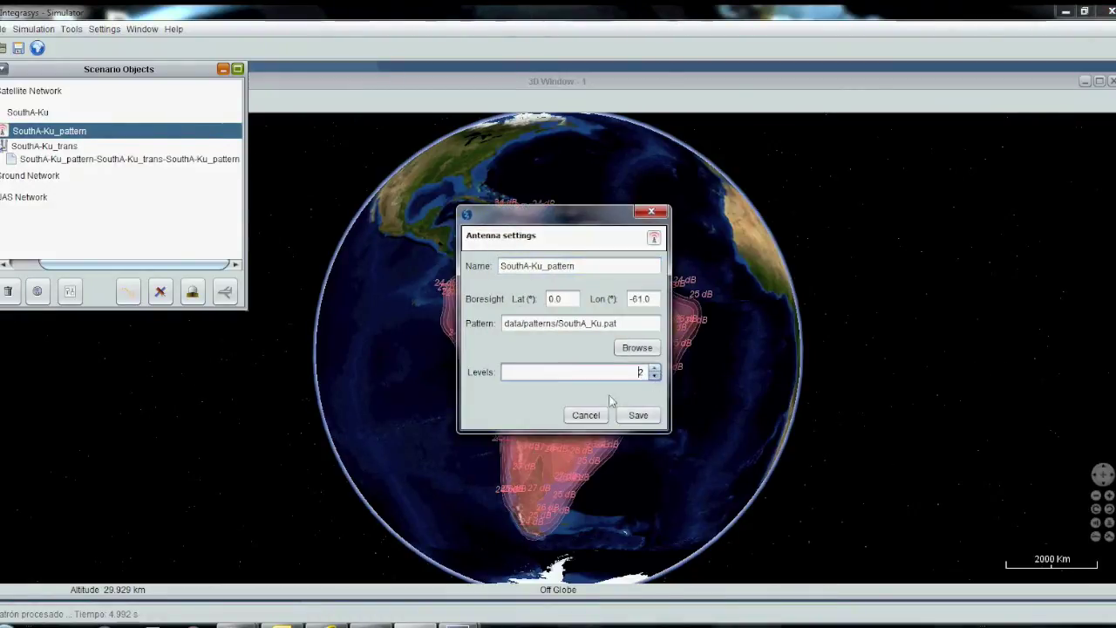
{"action": "left_click", "coordinate": [637, 415]}
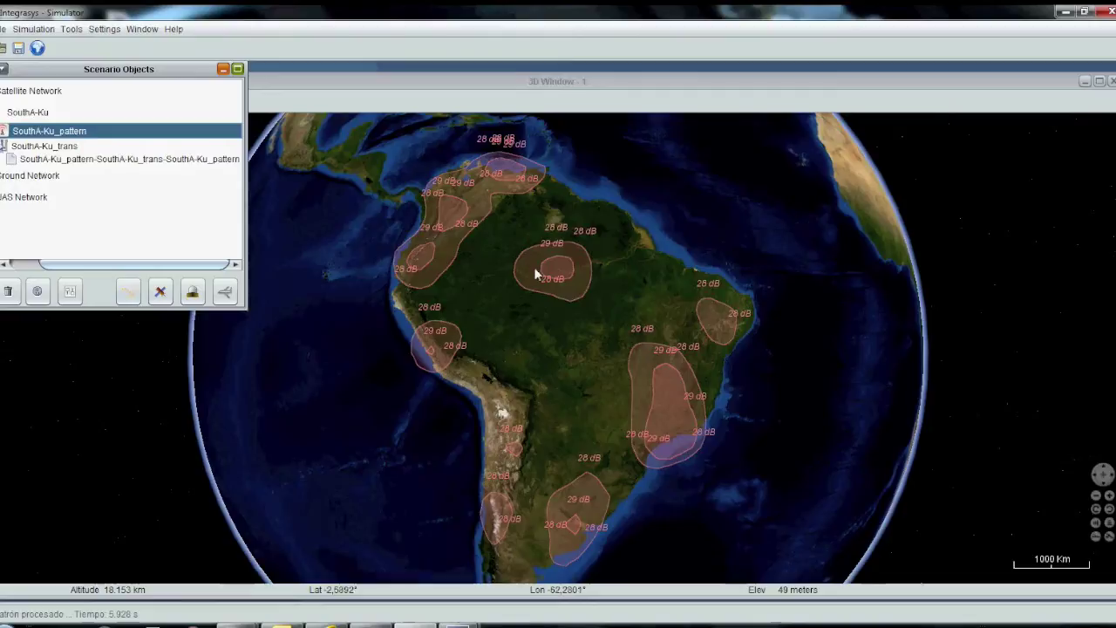
{"action": "scroll", "coordinate": [576, 281], "scroll_direction": "down", "scroll_amount": 3}
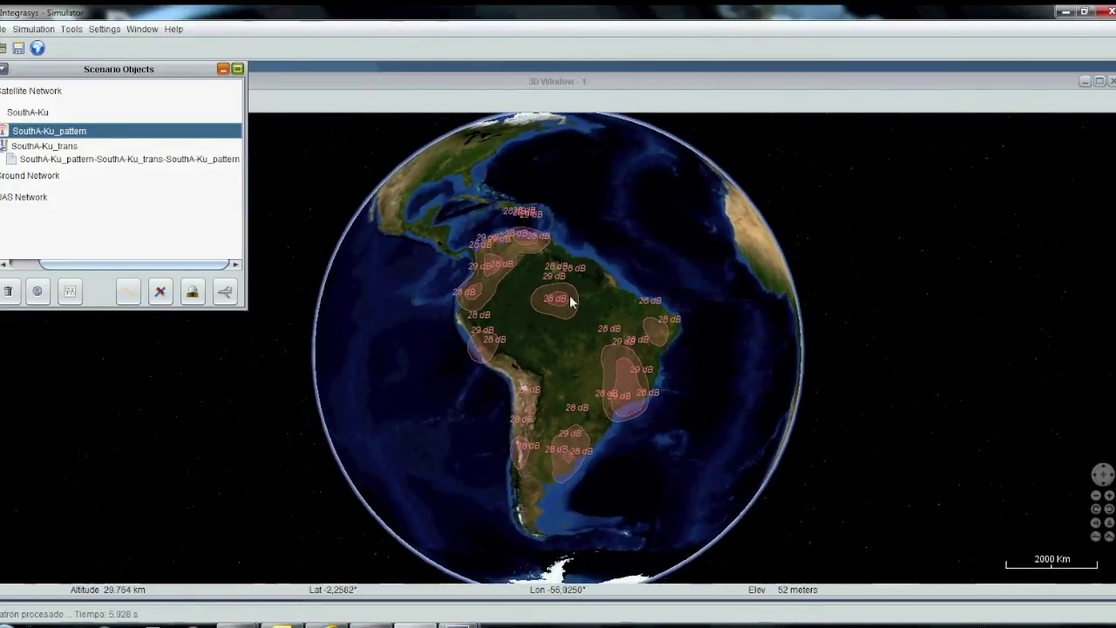
{"action": "double_click", "coordinate": [105, 132]}
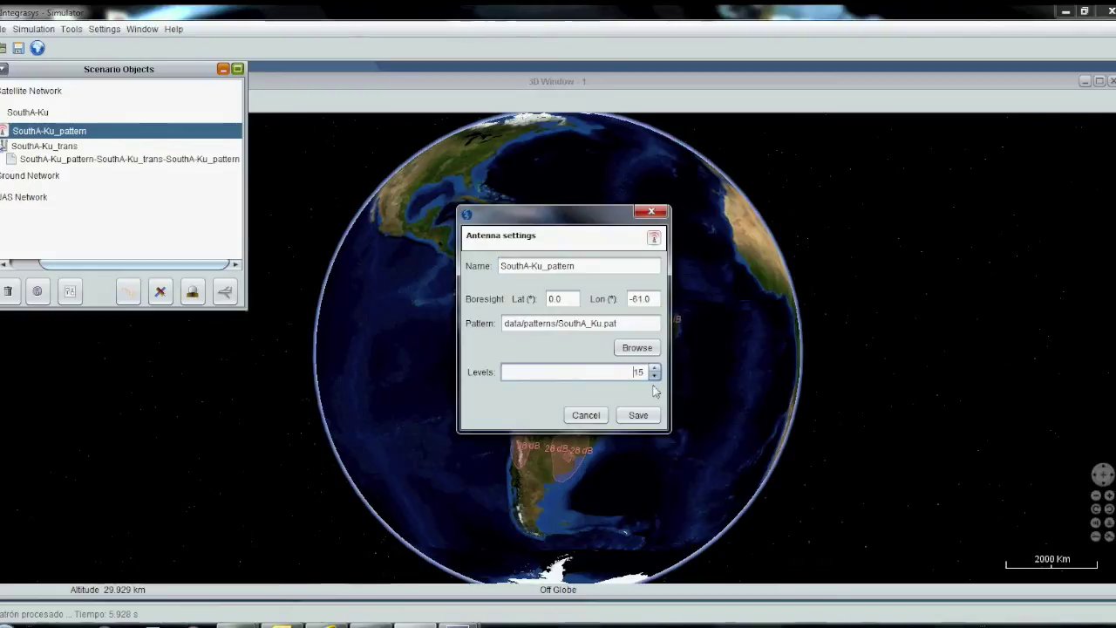
{"action": "left_click", "coordinate": [639, 415]}
{"action": "left_click_drag", "start_coordinate": [681, 422], "coordinate": [723, 467]}
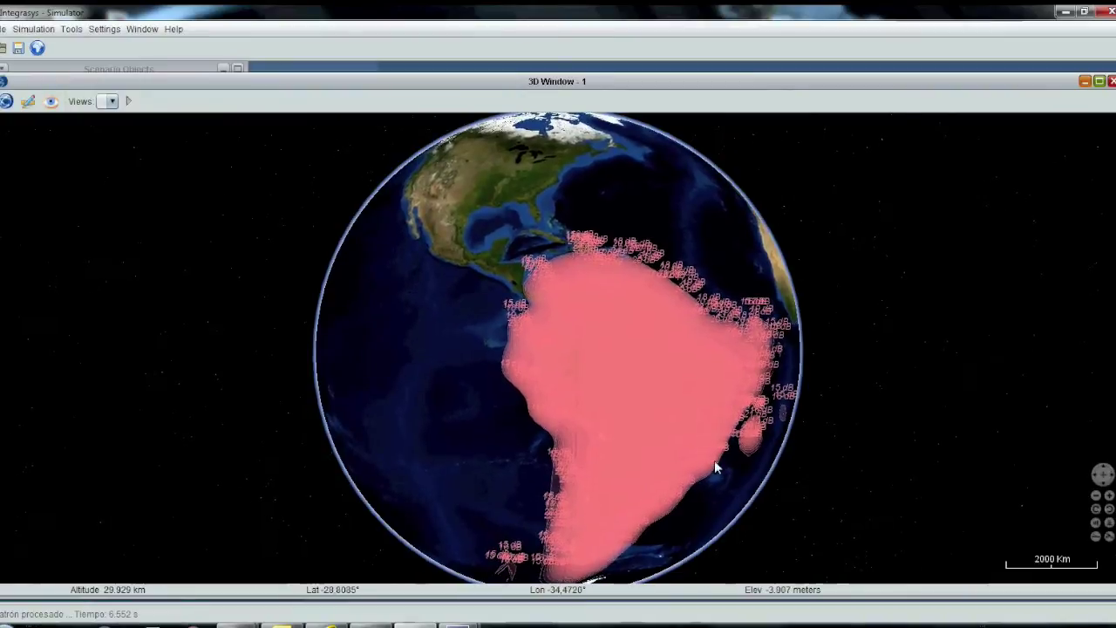
Add the LEO constellation and rotate the zoomed-out globe to centre North America.
{"action": "left_click", "coordinate": [186, 70]}
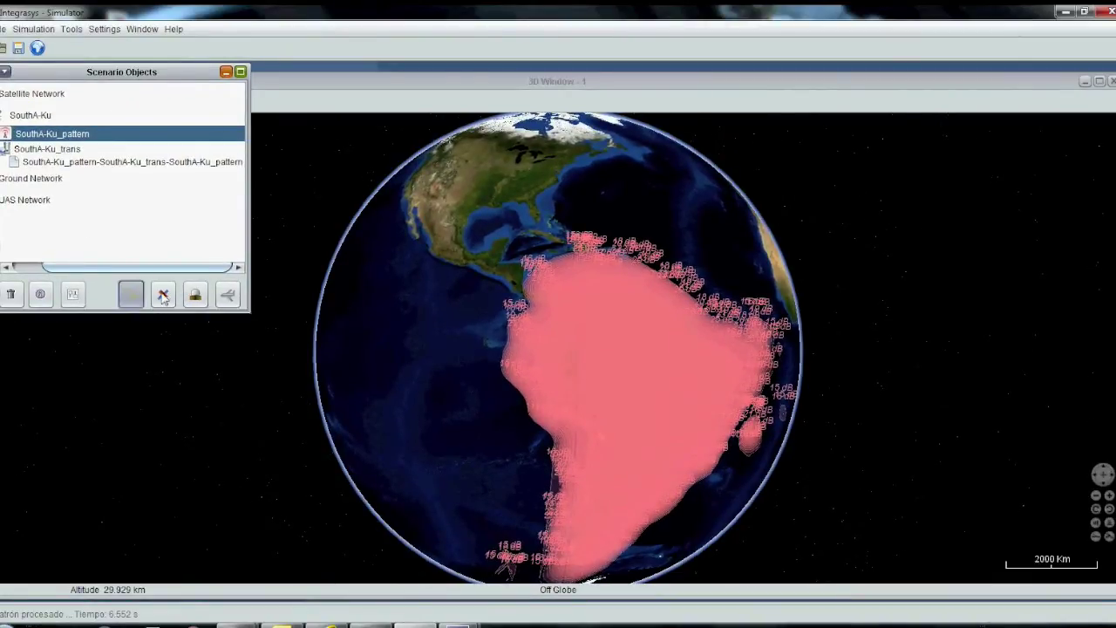
{"action": "left_click", "coordinate": [441, 328]}
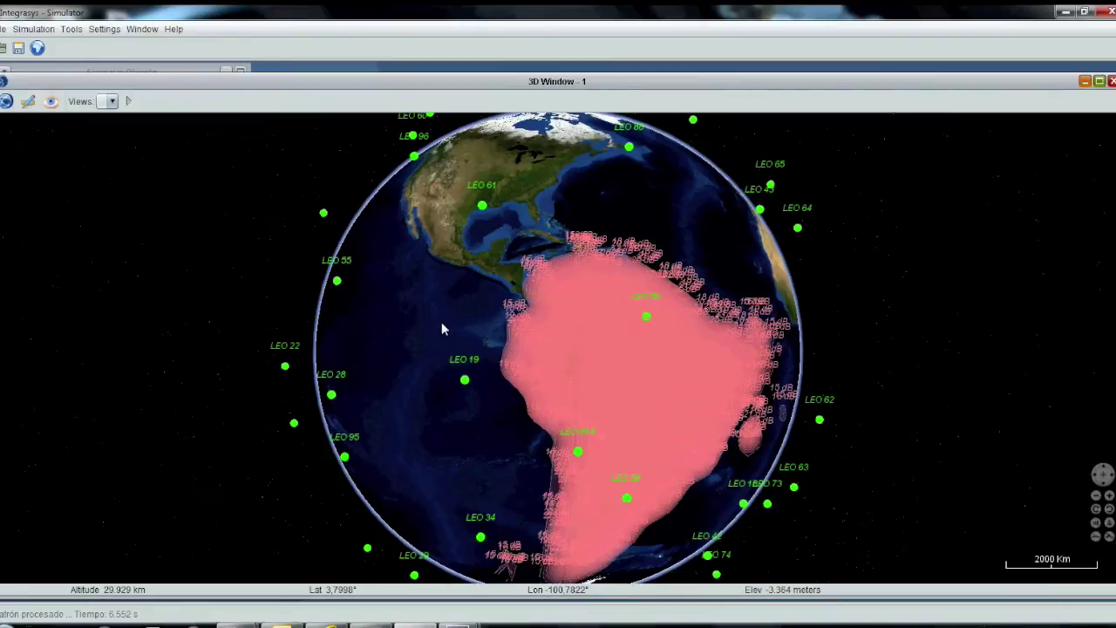
{"action": "scroll", "coordinate": [519, 341], "scroll_direction": "down", "scroll_amount": 3}
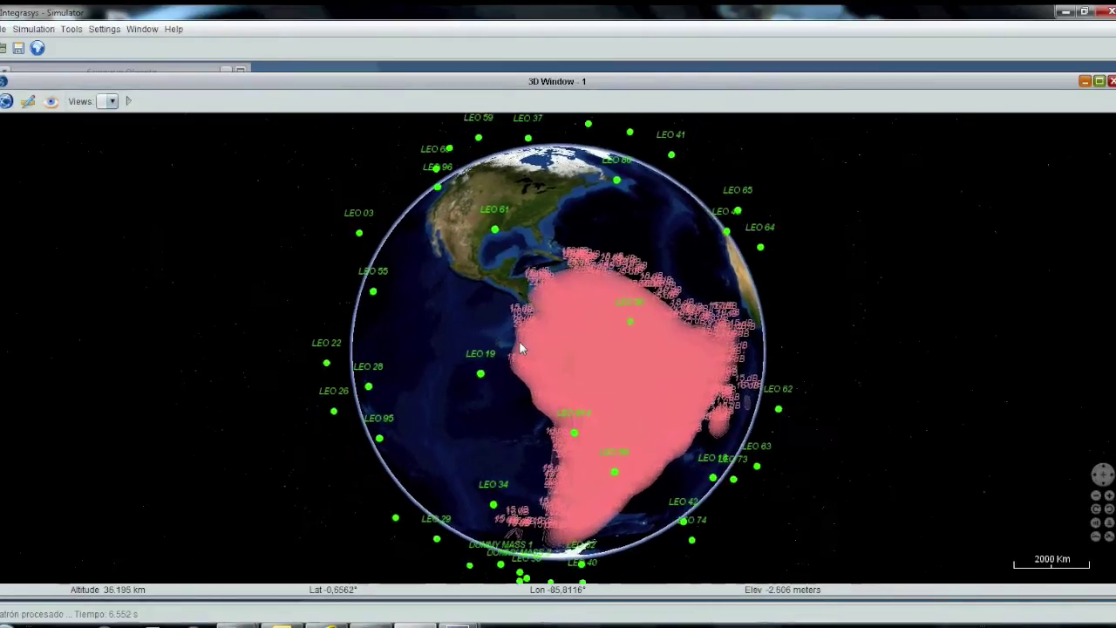
{"action": "mouse_move", "coordinate": [520, 342]}
{"action": "left_mouse_down"}
{"action": "mouse_move", "coordinate": [574, 511]}
{"action": "mouse_move", "coordinate": [634, 429]}
{"action": "mouse_move", "coordinate": [475, 293]}
{"action": "left_mouse_up"}
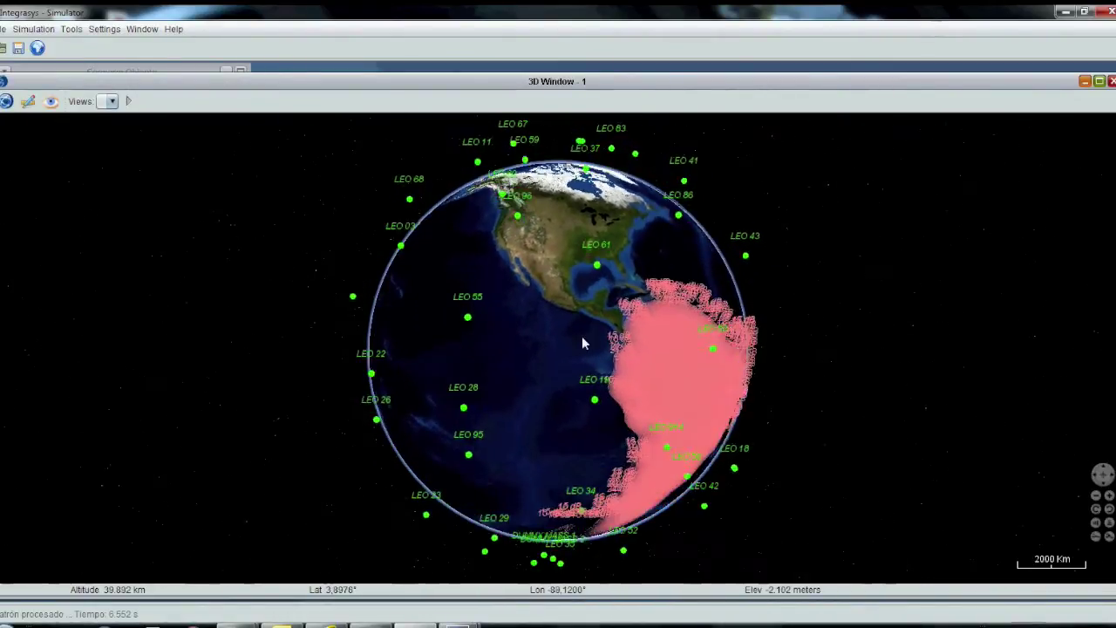
{"action": "left_click", "coordinate": [203, 70]}
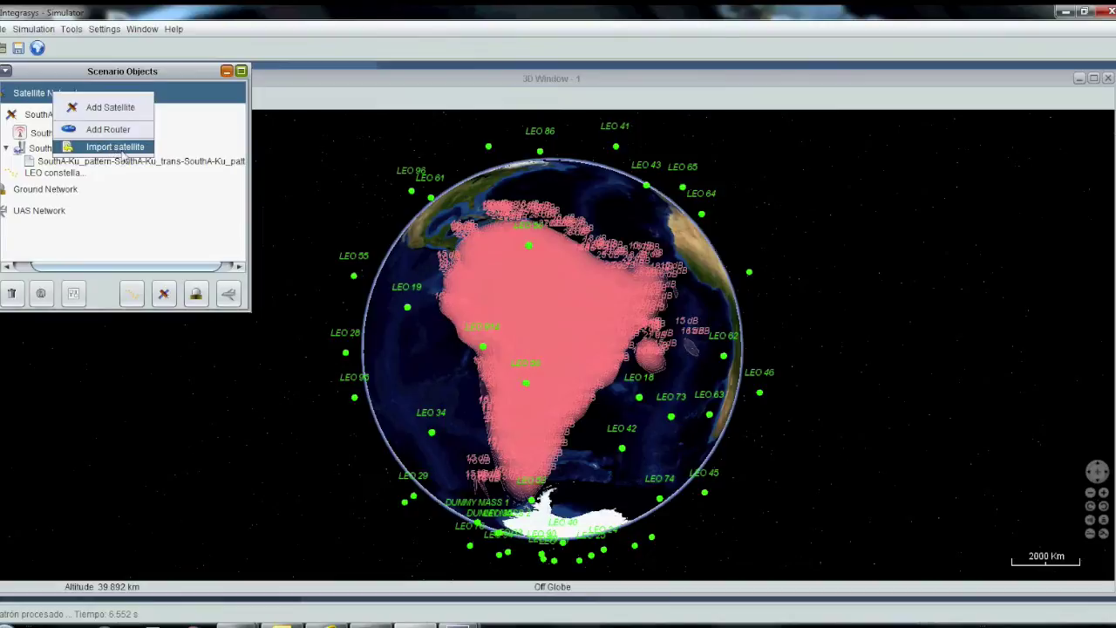
Import the satellite from file and rotate the globe to show the North America beams.
{"action": "left_click", "coordinate": [123, 148]}
{"action": "left_click", "coordinate": [650, 413]}
{"action": "left_click", "coordinate": [568, 343]}
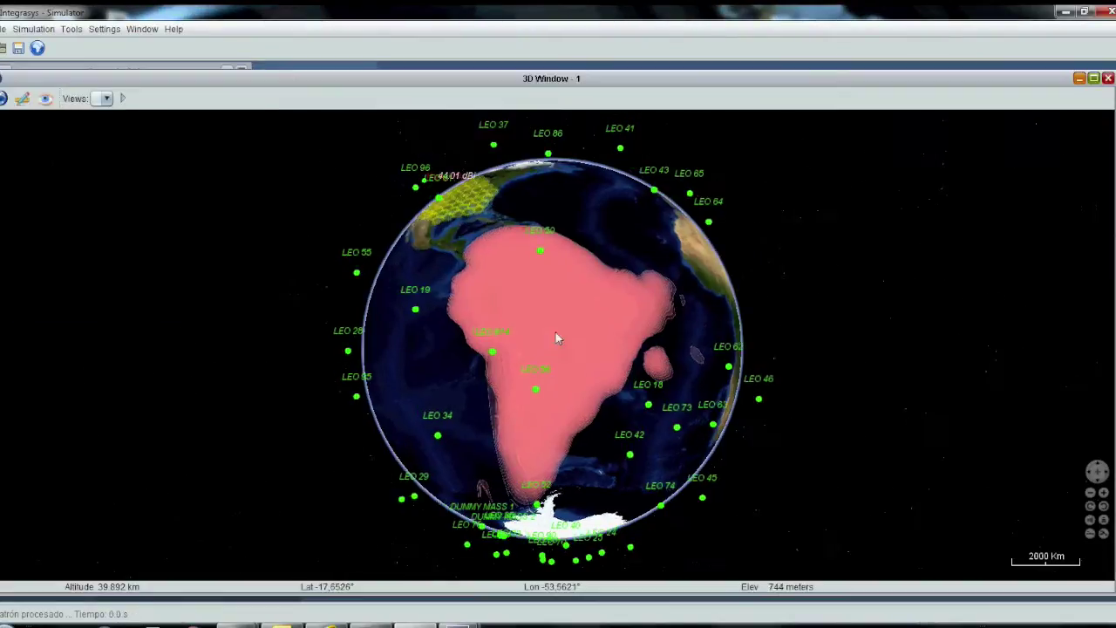
{"action": "left_click_drag", "start_coordinate": [558, 335], "coordinate": [656, 421]}
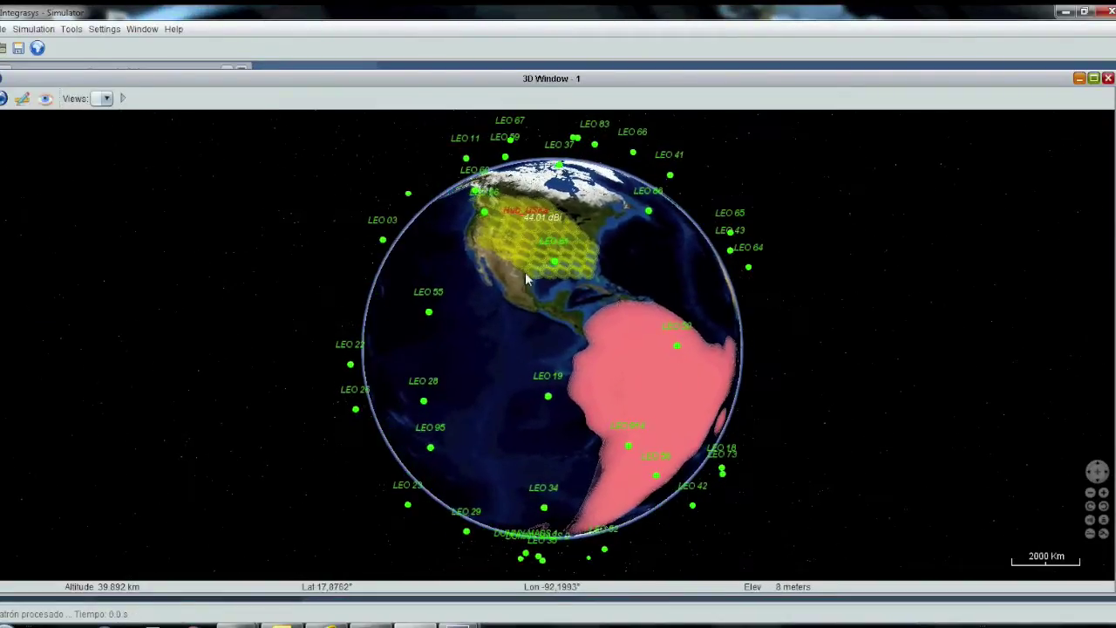
Zoom in on the 44.01 dBi Hub_USKa spot beams over the US, then back out.
{"action": "scroll", "coordinate": [530, 297], "scroll_direction": "up", "scroll_amount": 2}
{"action": "scroll", "coordinate": [536, 305], "scroll_direction": "up", "scroll_amount": 3}
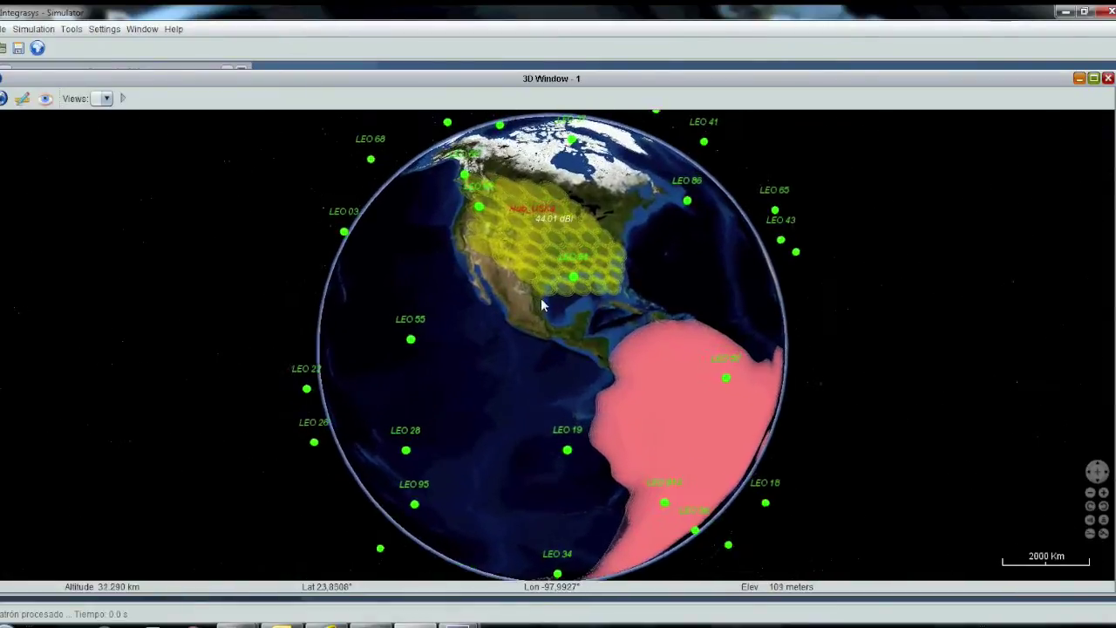
{"action": "scroll", "coordinate": [527, 324], "scroll_direction": "up", "scroll_amount": 3}
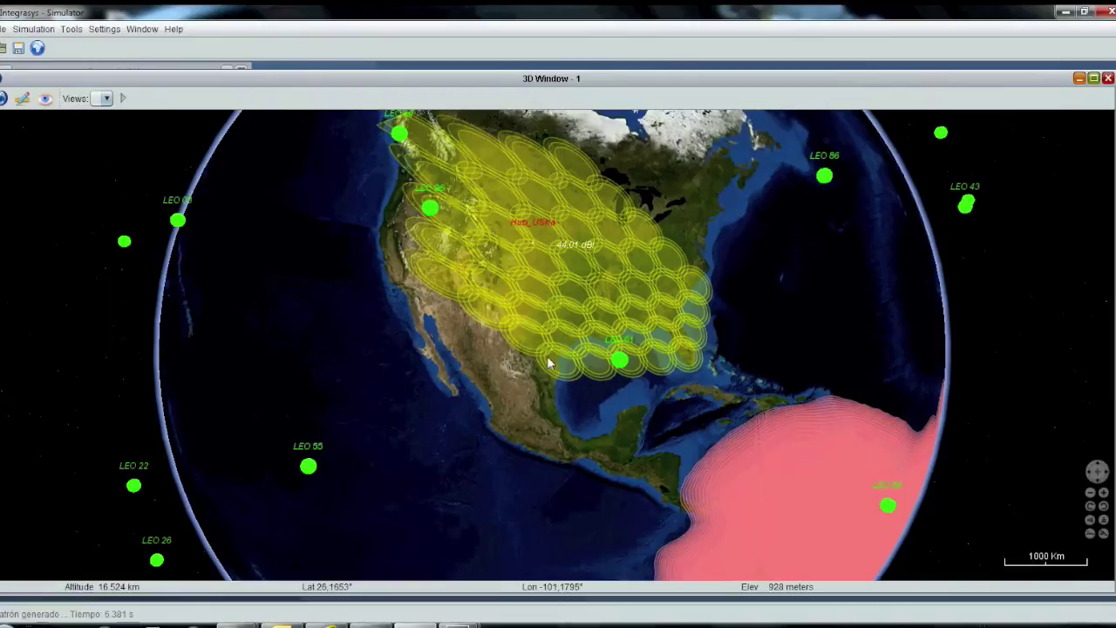
{"action": "scroll", "coordinate": [569, 369], "scroll_direction": "up", "scroll_amount": 2}
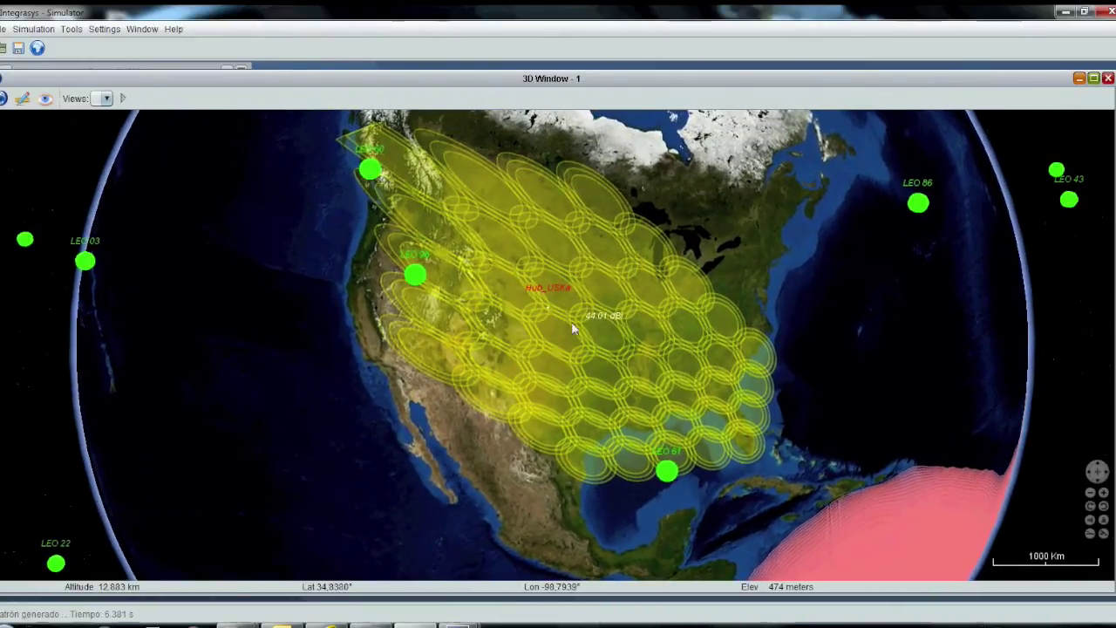
{"action": "right_click_drag", "start_coordinate": [572, 299], "coordinate": [558, 497]}
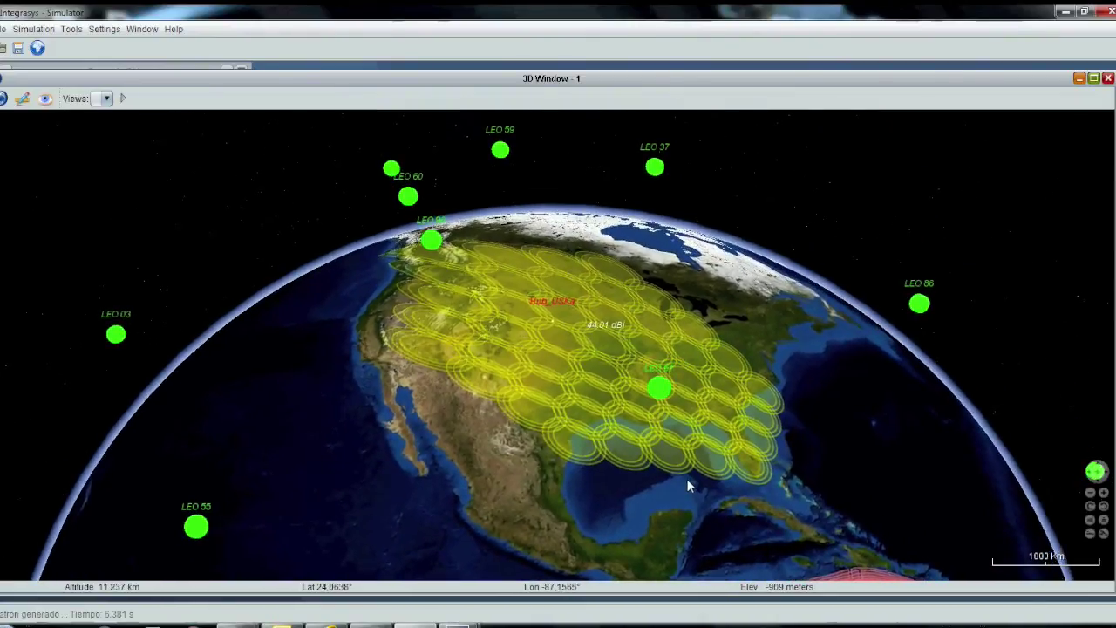
{"action": "scroll", "coordinate": [684, 469], "scroll_direction": "up", "scroll_amount": 2}
{"action": "scroll", "coordinate": [684, 469], "scroll_direction": "up", "scroll_amount": 3}
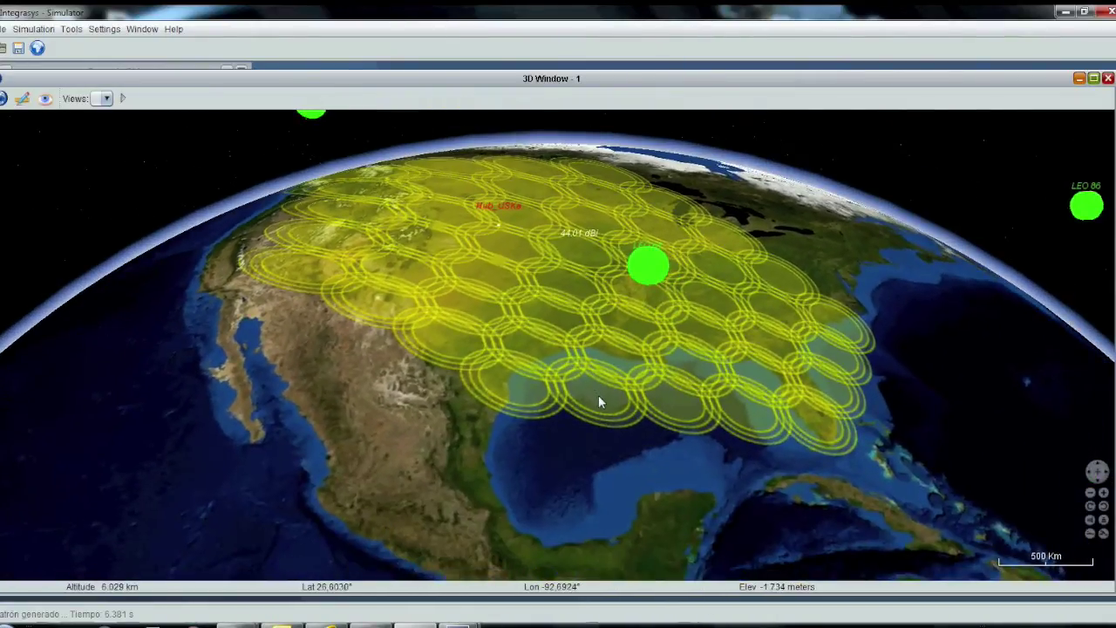
{"action": "scroll", "coordinate": [598, 397], "scroll_direction": "up", "scroll_amount": 2}
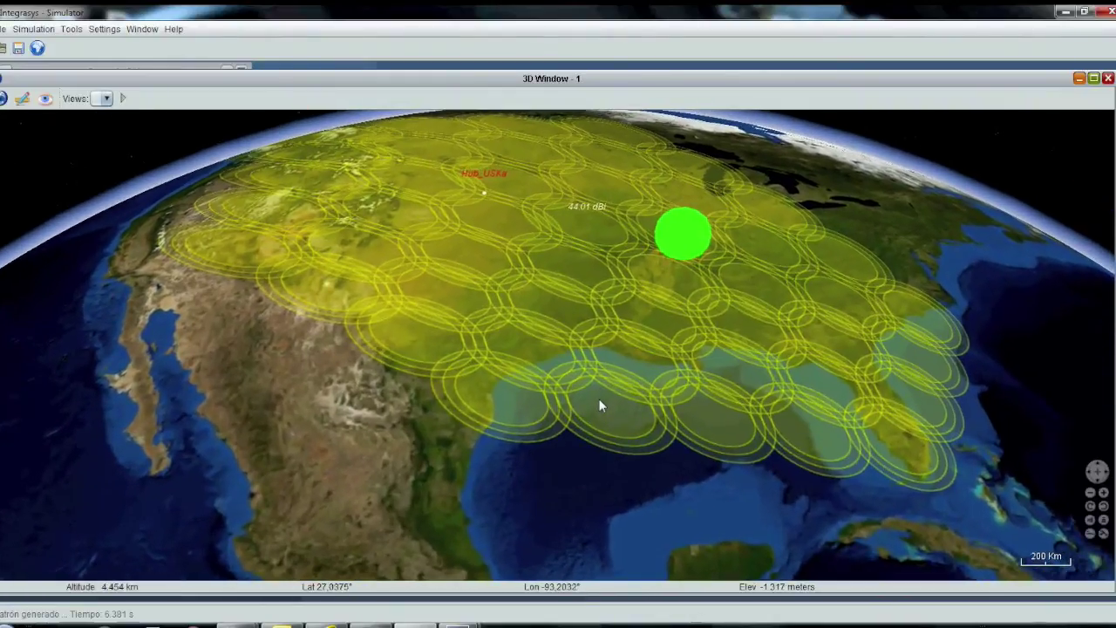
{"action": "scroll", "coordinate": [598, 403], "scroll_direction": "up", "scroll_amount": 1}
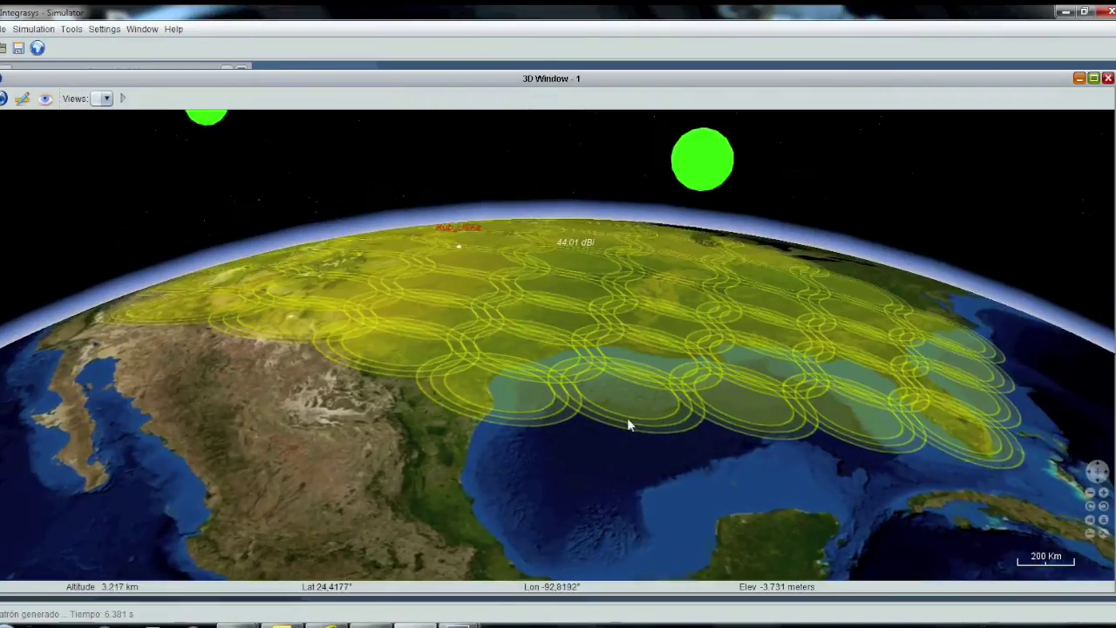
{"action": "scroll", "coordinate": [640, 297], "scroll_direction": "up", "scroll_amount": 2}
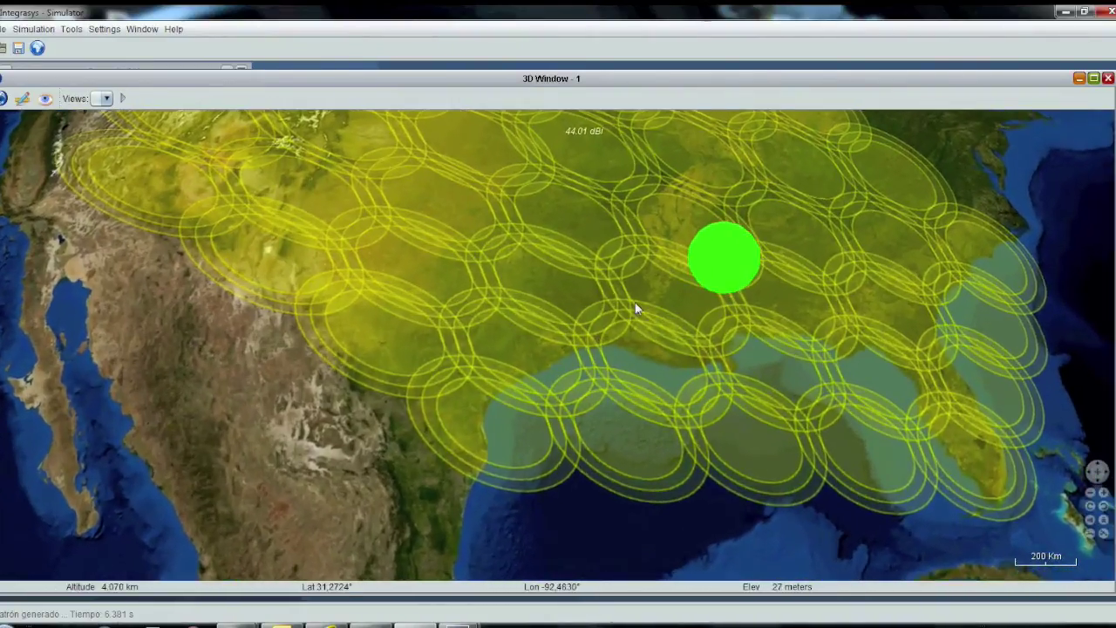
{"action": "scroll", "coordinate": [637, 308], "scroll_direction": "down", "scroll_amount": 1}
{"action": "scroll", "coordinate": [635, 306], "scroll_direction": "down", "scroll_amount": 3}
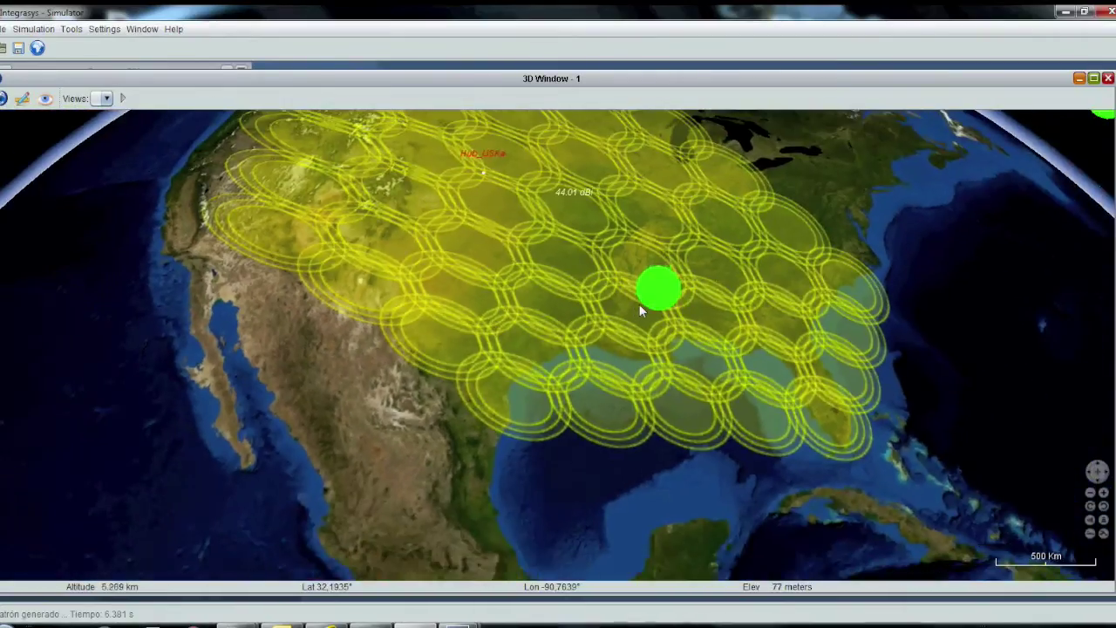
{"action": "scroll", "coordinate": [638, 307], "scroll_direction": "down", "scroll_amount": 4}
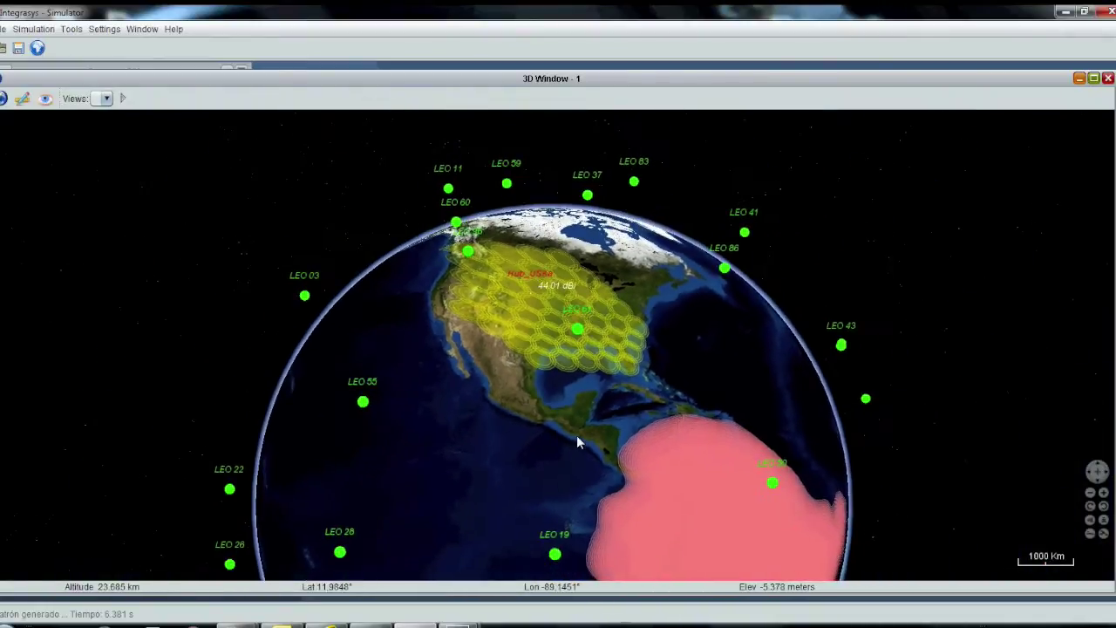
Centre South America's pink Ku footprint, then zoom out to the full LEO-ringed globe.
{"action": "right_click_drag", "start_coordinate": [575, 423], "coordinate": [575, 346]}
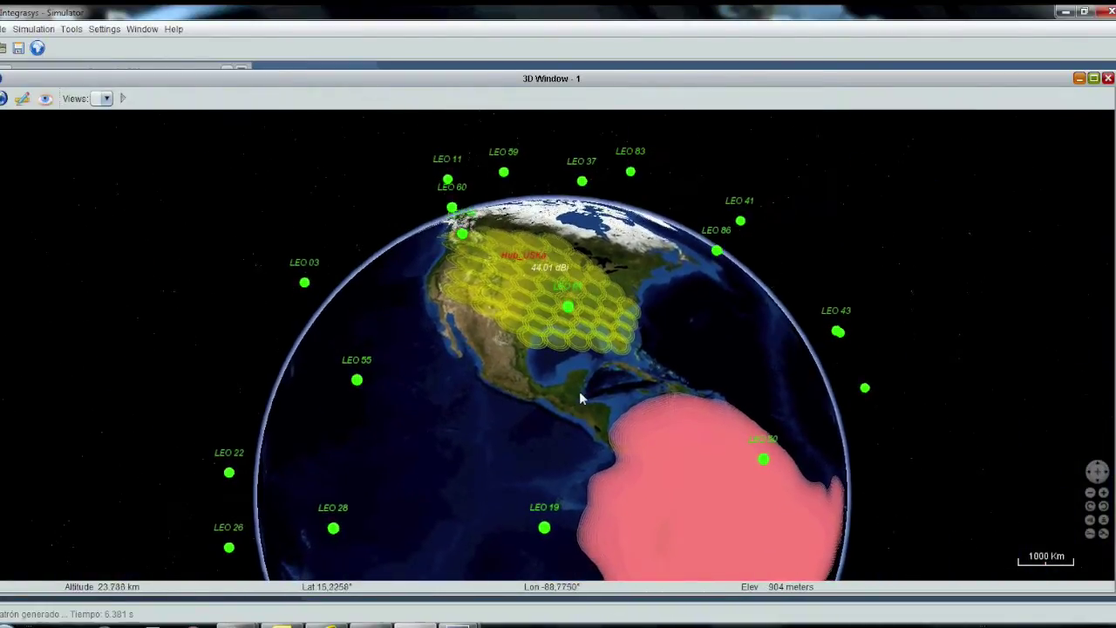
{"action": "left_click_drag", "start_coordinate": [575, 346], "coordinate": [538, 268]}
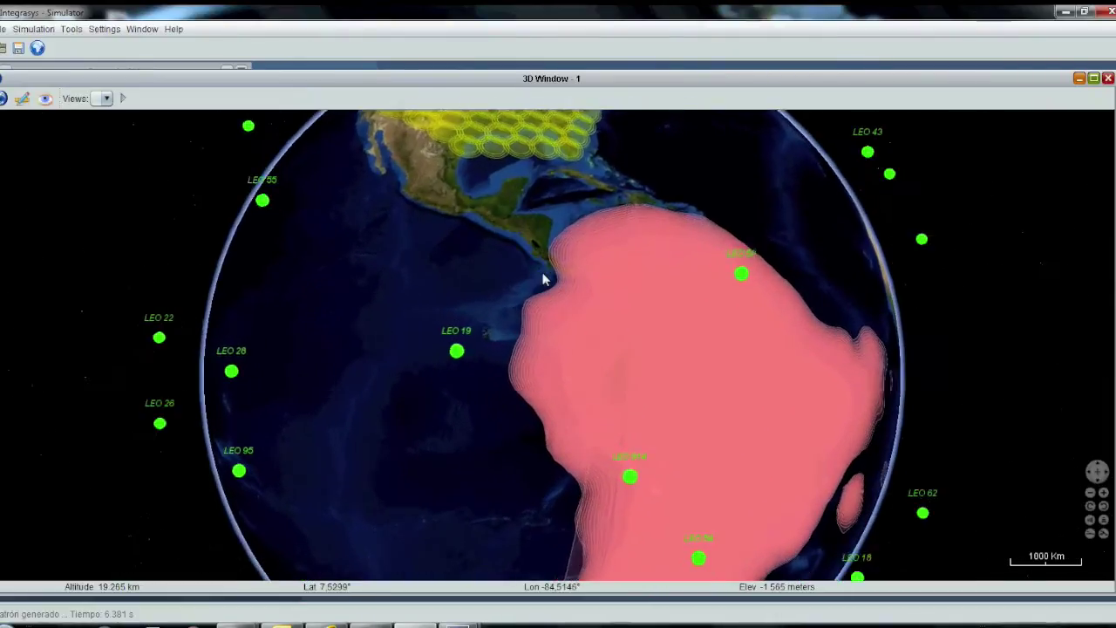
{"action": "scroll", "coordinate": [543, 279], "scroll_direction": "down", "scroll_amount": 5}
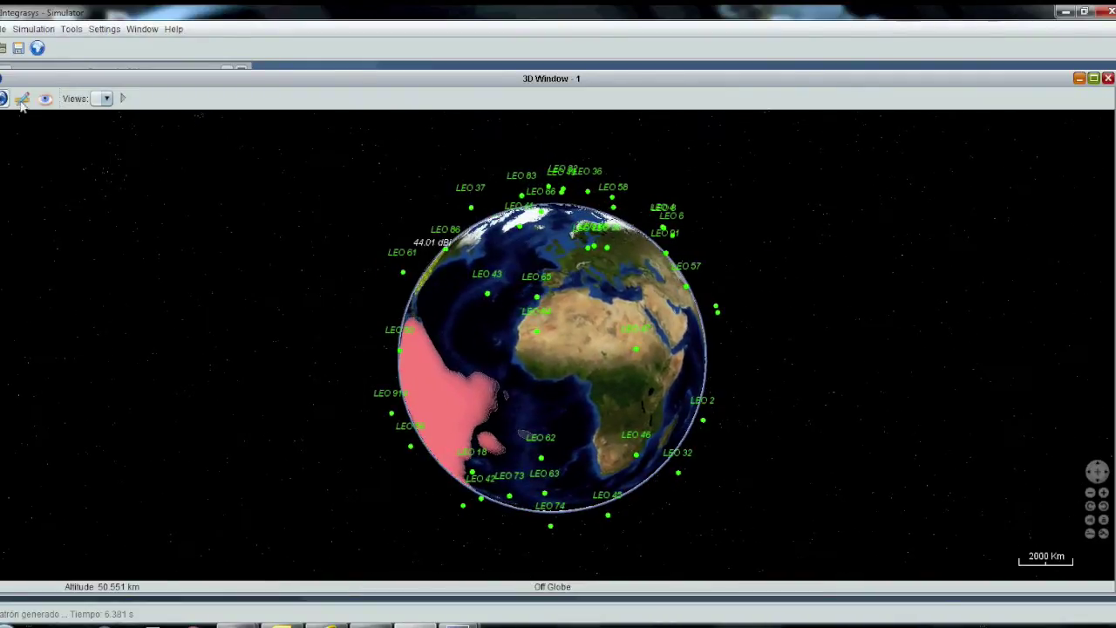
Add router Hub_1 to the Satellite Network.
{"action": "left_click", "coordinate": [50, 75]}
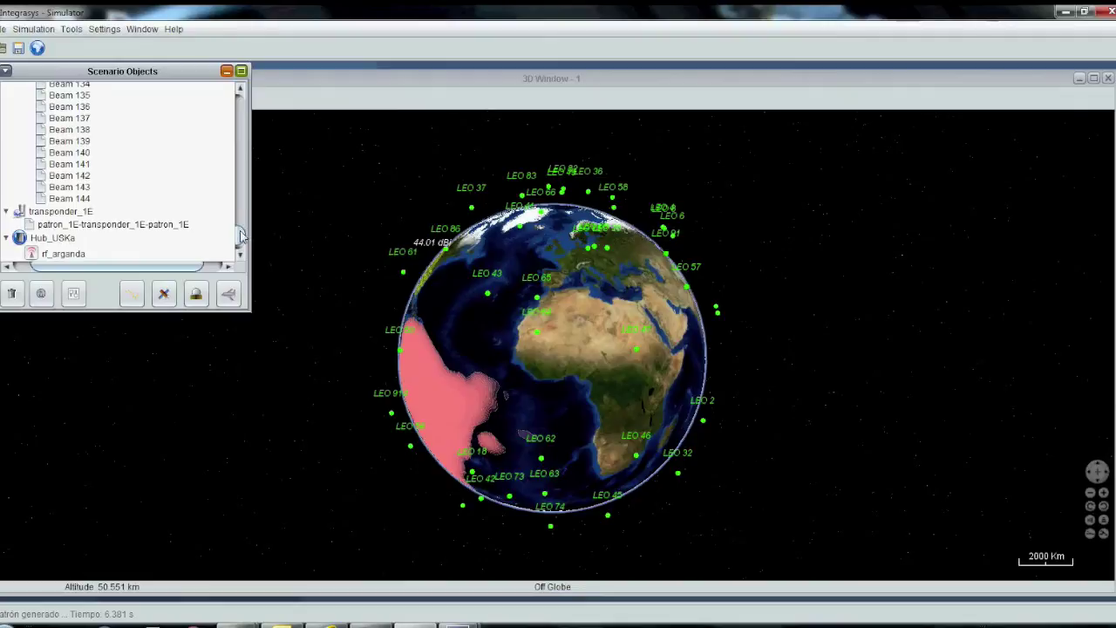
{"action": "left_click_drag", "start_coordinate": [242, 233], "coordinate": [240, 96]}
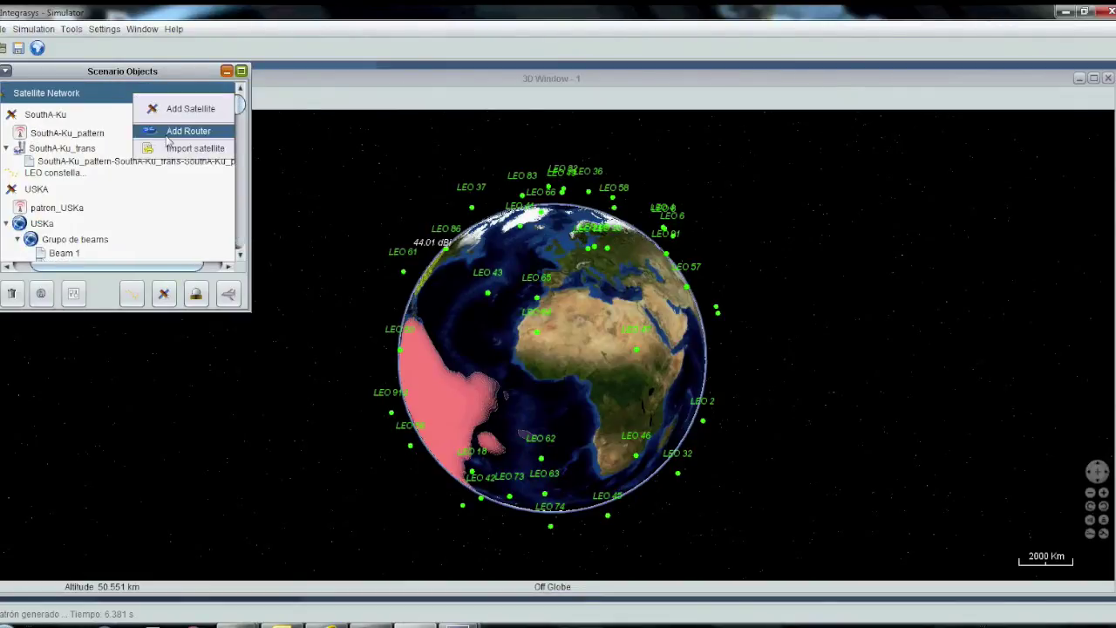
{"action": "left_click", "coordinate": [186, 131]}
Zoom and tilt in on Hub_1's pink footprint over Iberia and northwest Africa.
{"action": "left_click", "coordinate": [582, 313]}
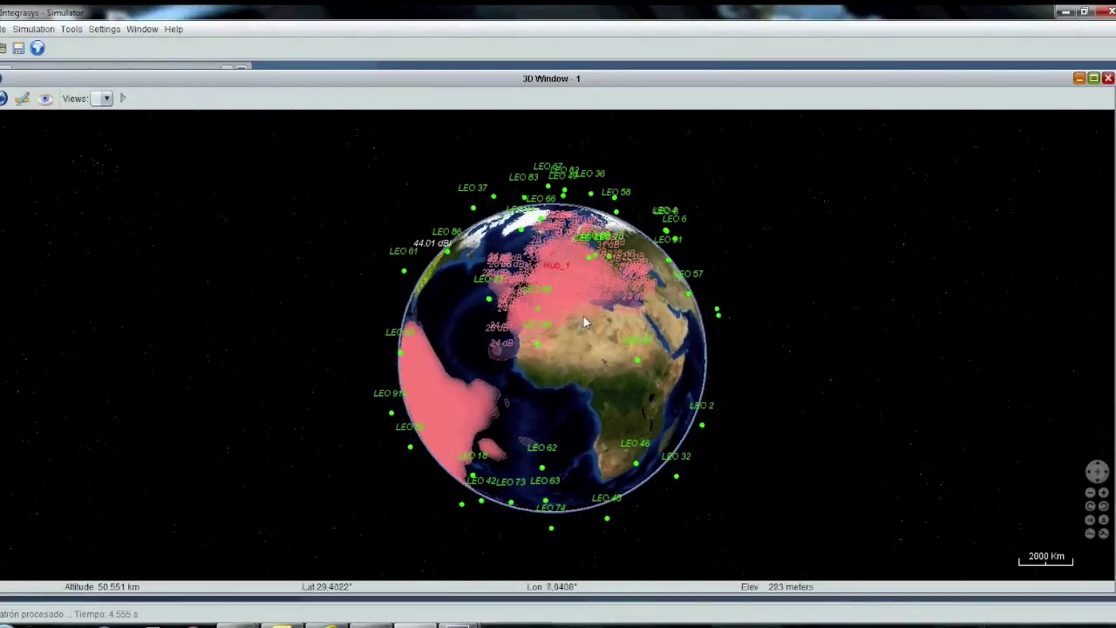
{"action": "scroll", "coordinate": [584, 318], "scroll_direction": "up", "scroll_amount": 5}
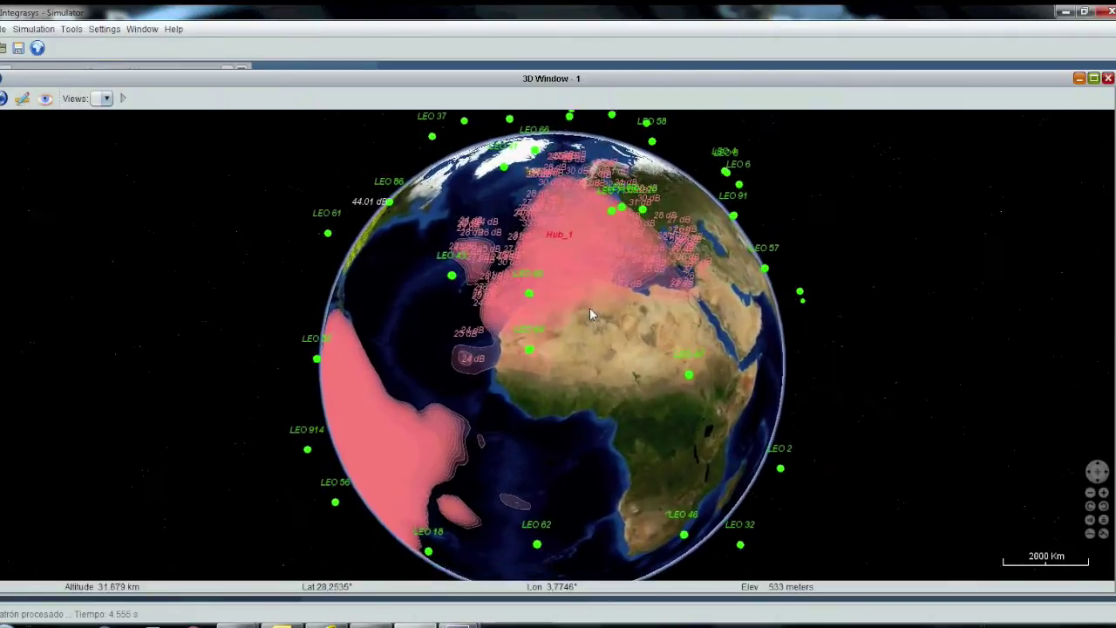
{"action": "scroll", "coordinate": [602, 351], "scroll_direction": "up", "scroll_amount": 3}
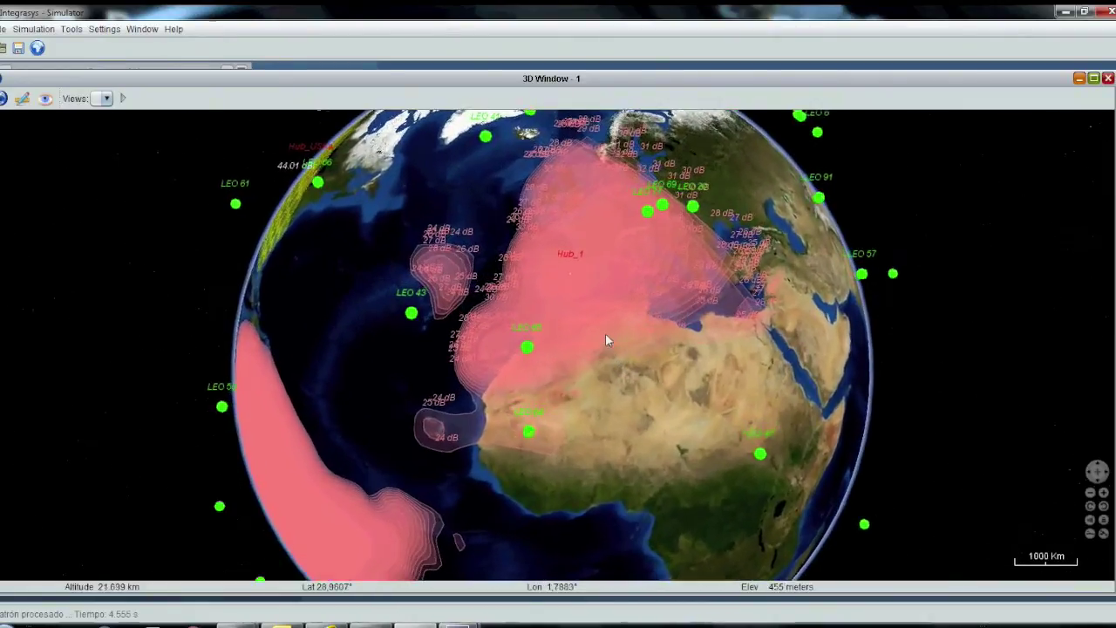
{"action": "scroll", "coordinate": [607, 335], "scroll_direction": "up", "scroll_amount": 2}
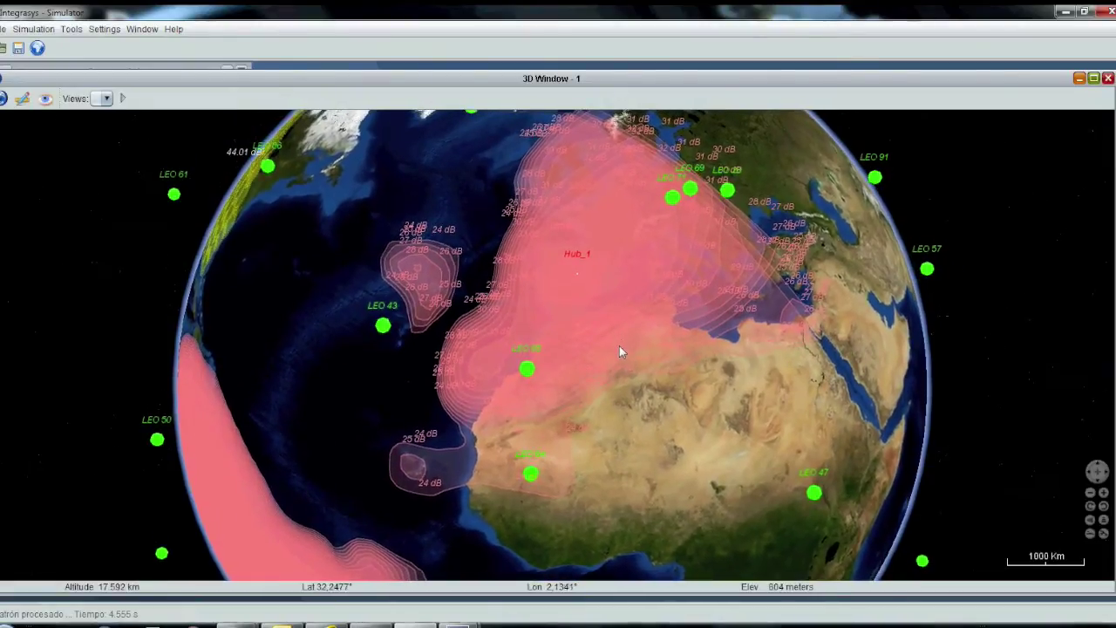
{"action": "right_click_drag", "start_coordinate": [618, 345], "coordinate": [622, 413]}
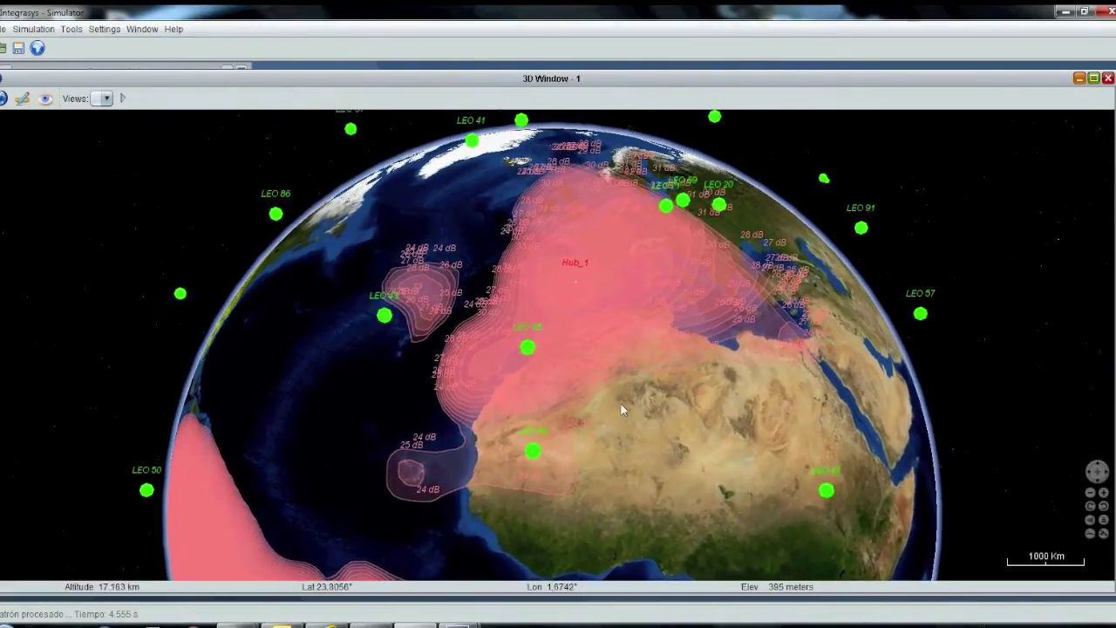
{"action": "scroll", "coordinate": [620, 404], "scroll_direction": "up", "scroll_amount": 3}
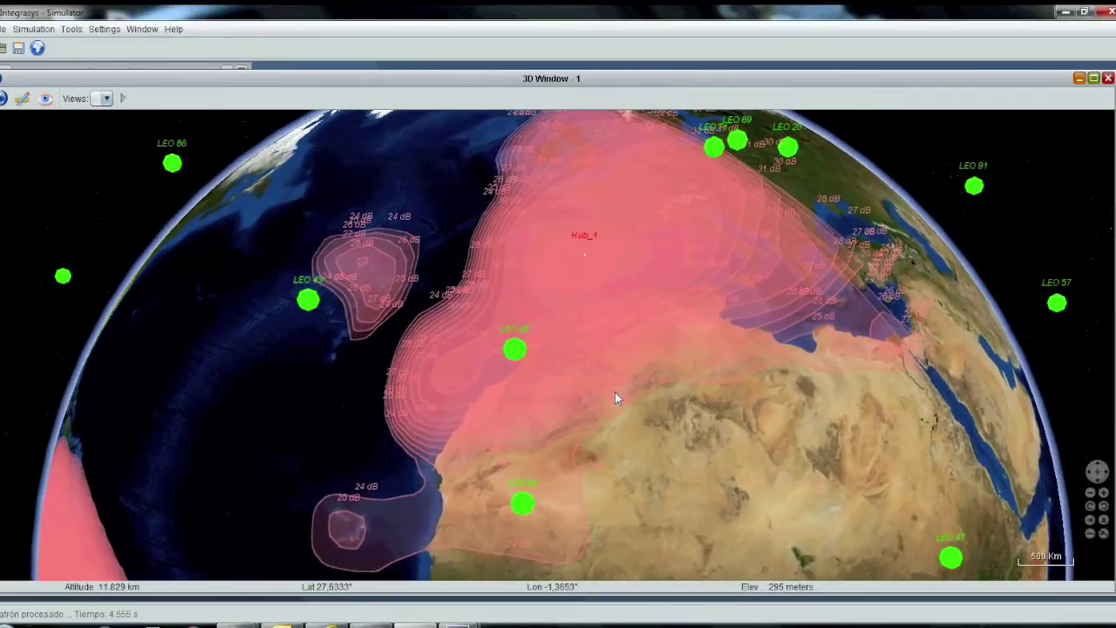
Give the patron_1E Europa pattern 15 contour levels, then tilt toward Hub_1.
{"action": "double_click", "coordinate": [180, 70]}
{"action": "double_click", "coordinate": [51, 196]}
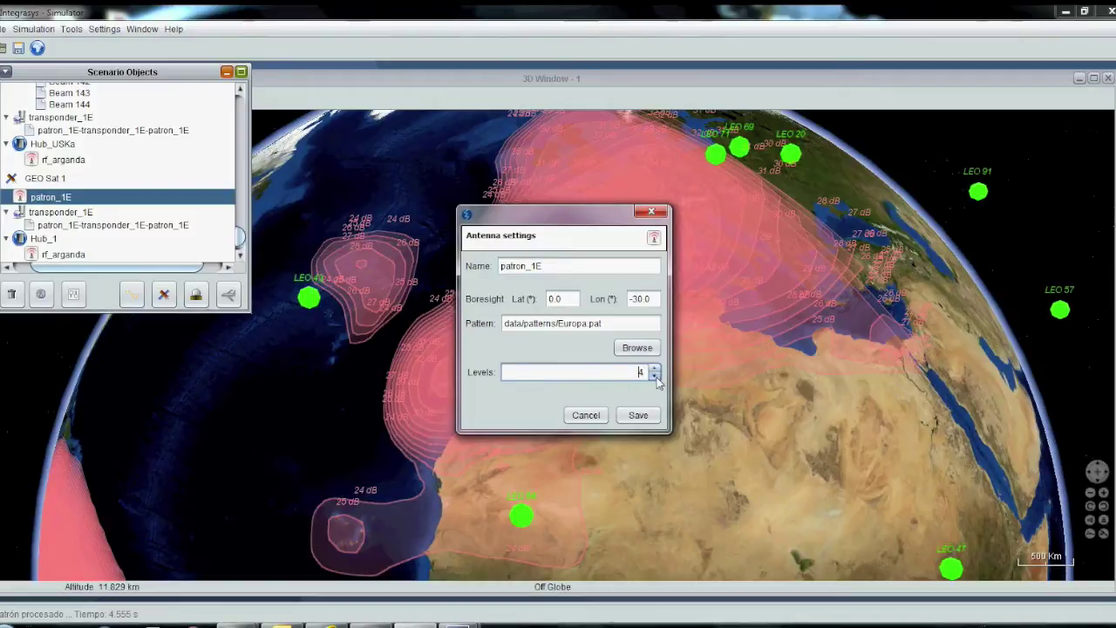
{"action": "left_click", "coordinate": [629, 416]}
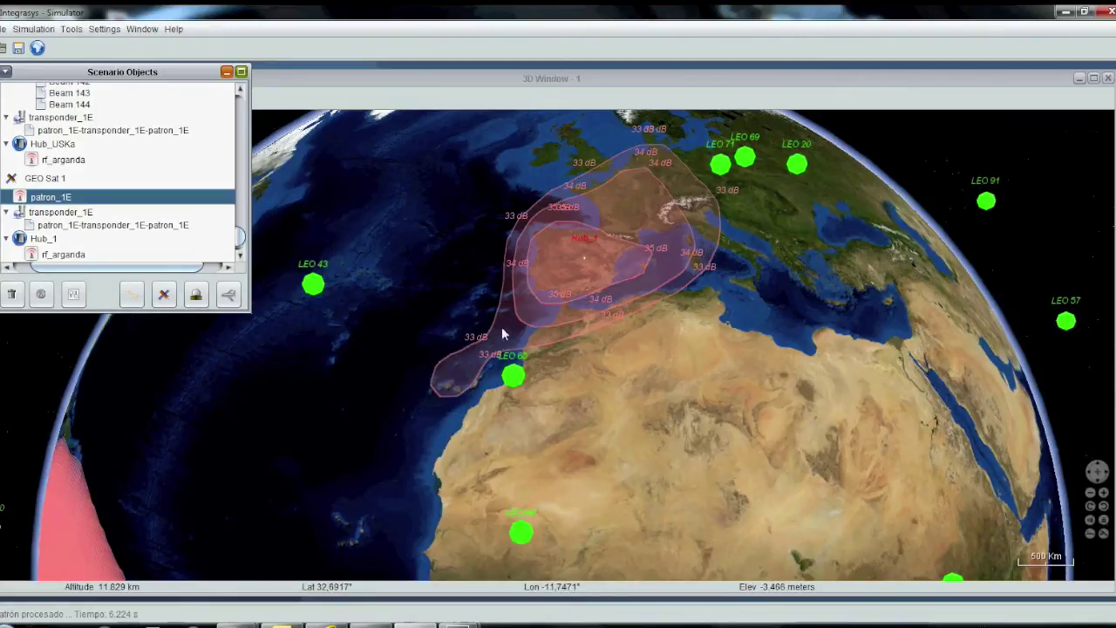
{"action": "double_click", "coordinate": [164, 202]}
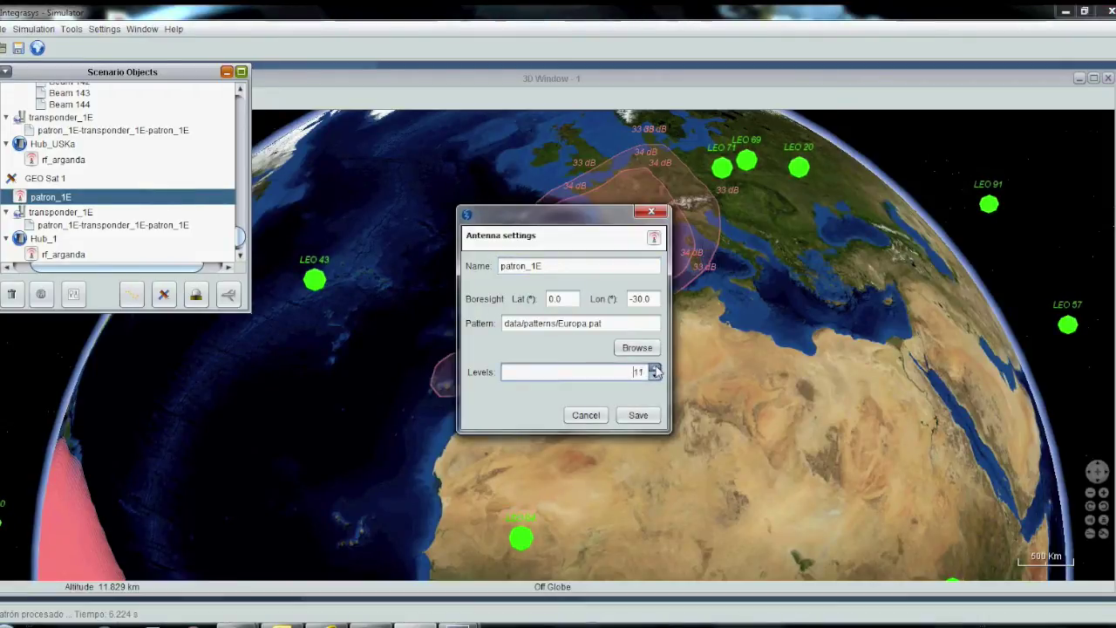
{"action": "left_click", "coordinate": [638, 415]}
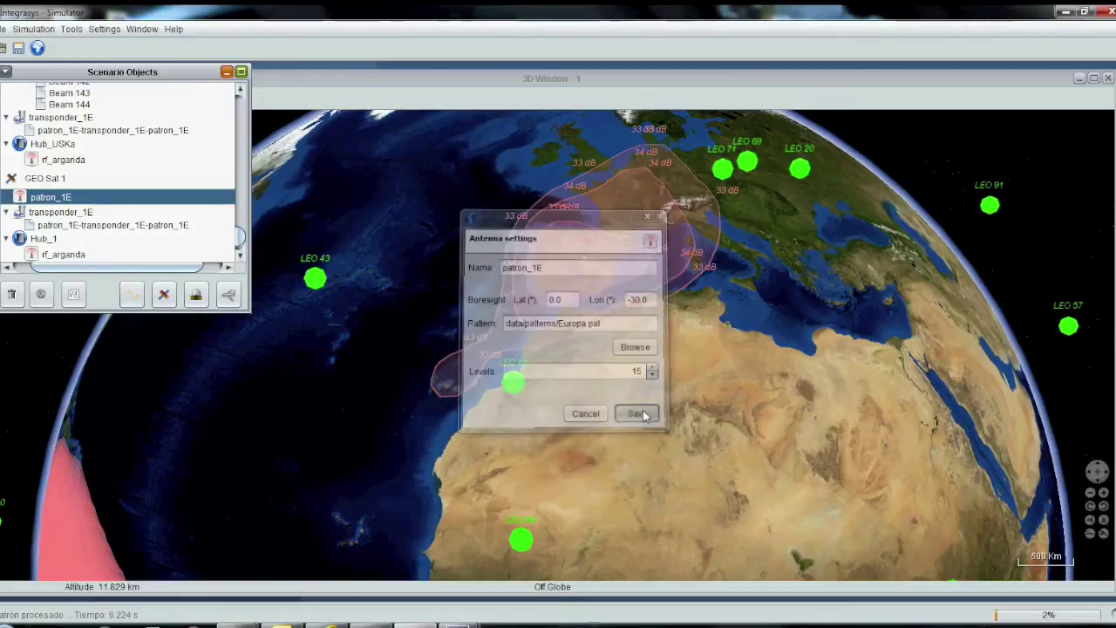
{"action": "scroll", "coordinate": [713, 313], "scroll_direction": "up", "scroll_amount": 2}
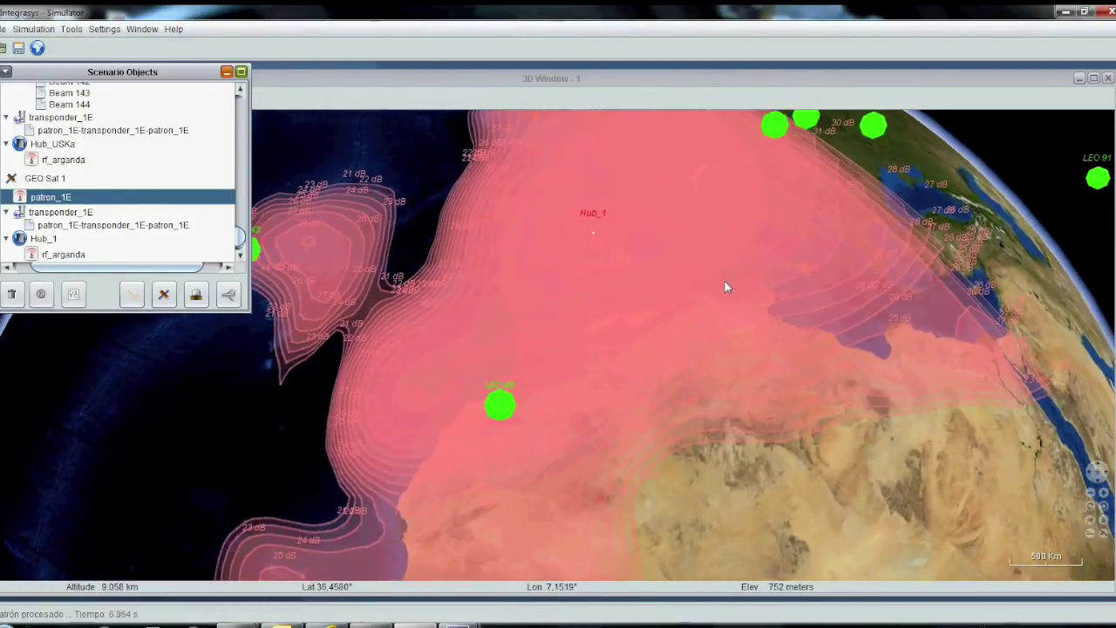
{"action": "right_click_drag", "start_coordinate": [724, 280], "coordinate": [727, 423]}
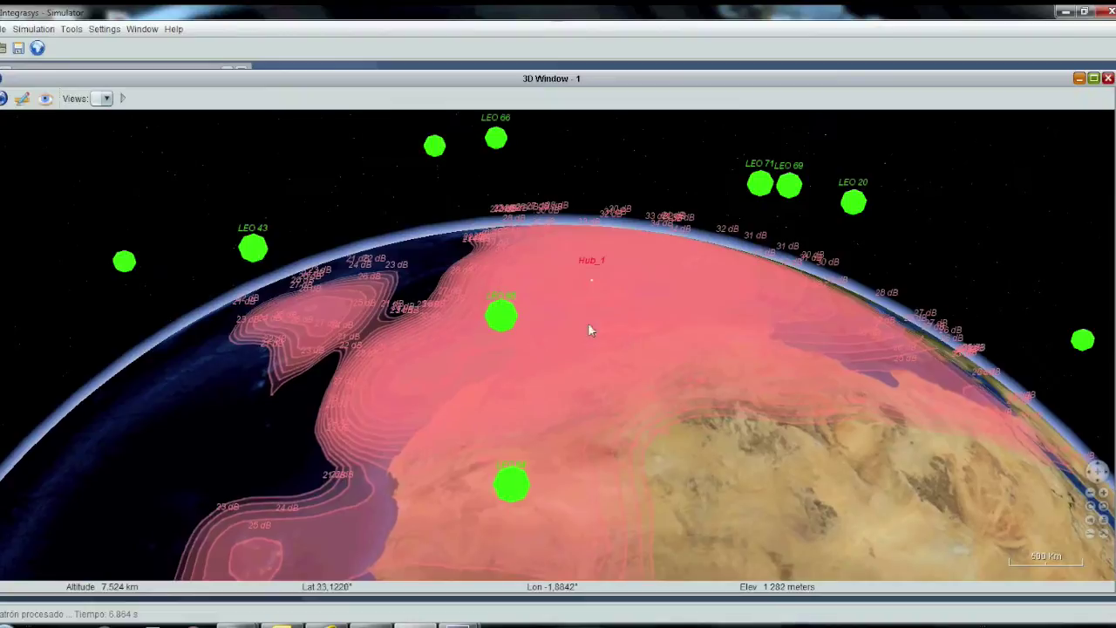
Re-save the patron_1E antenna with fewer than 15 contour levels to redraw its footprint.
{"action": "left_click", "coordinate": [91, 69]}
{"action": "double_click", "coordinate": [135, 199]}
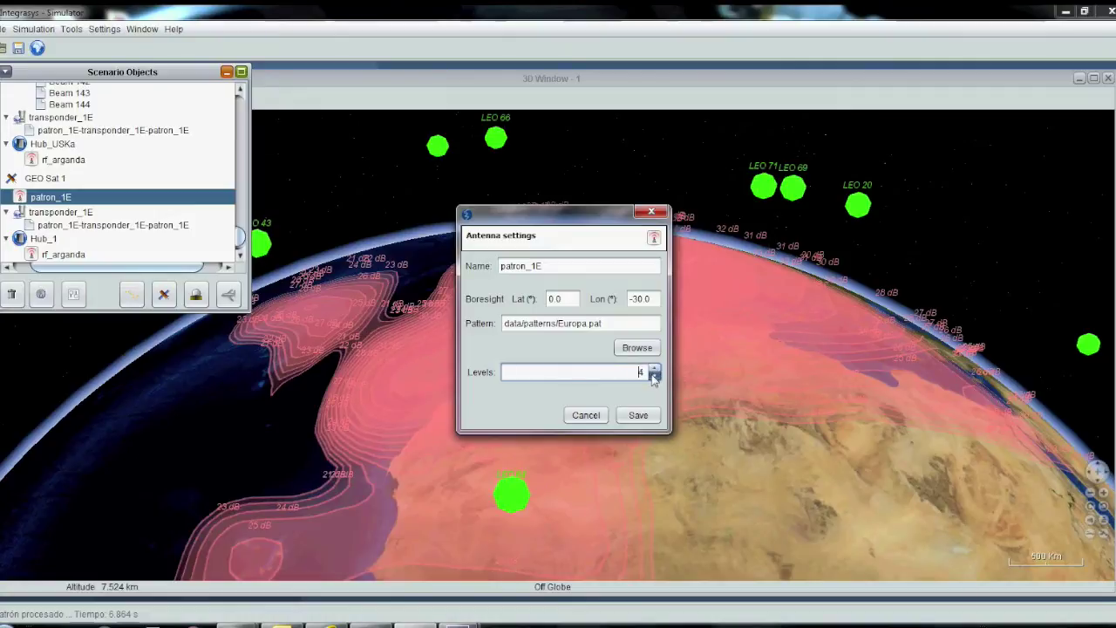
{"action": "left_click", "coordinate": [638, 413]}
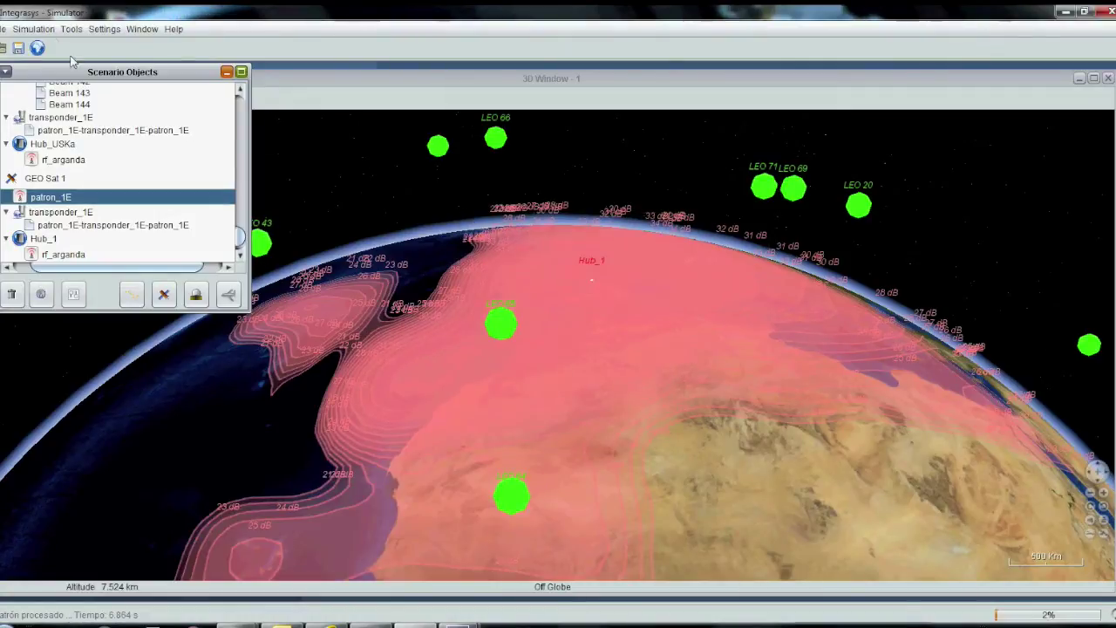
{"action": "left_click_drag", "start_coordinate": [240, 237], "coordinate": [241, 202]}
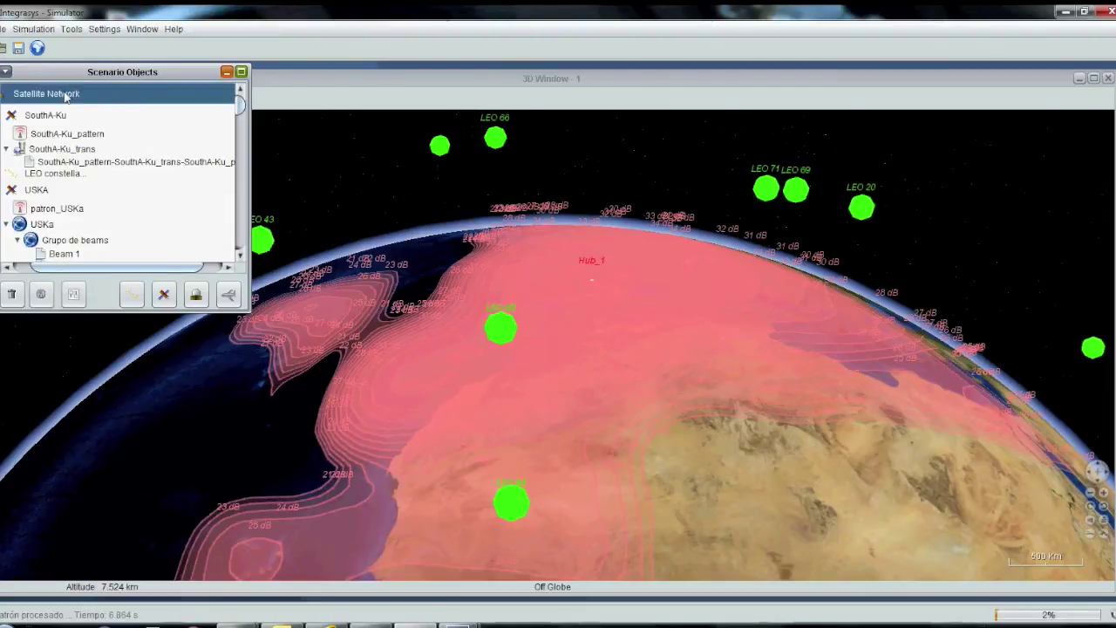
Display the yellow Ka spot-beam grid over Western Europe and zoom in on it.
{"action": "left_click", "coordinate": [122, 147]}
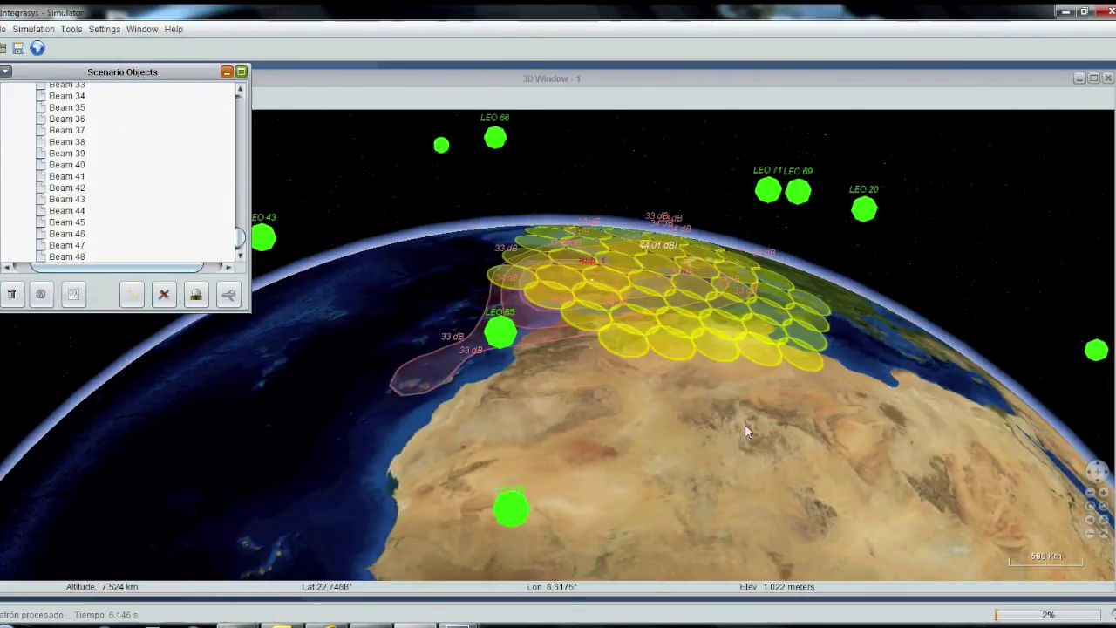
{"action": "mouse_move", "coordinate": [704, 409]}
{"action": "left_mouse_down"}
{"action": "mouse_move", "coordinate": [671, 464]}
{"action": "mouse_move", "coordinate": [698, 529]}
{"action": "left_mouse_up"}
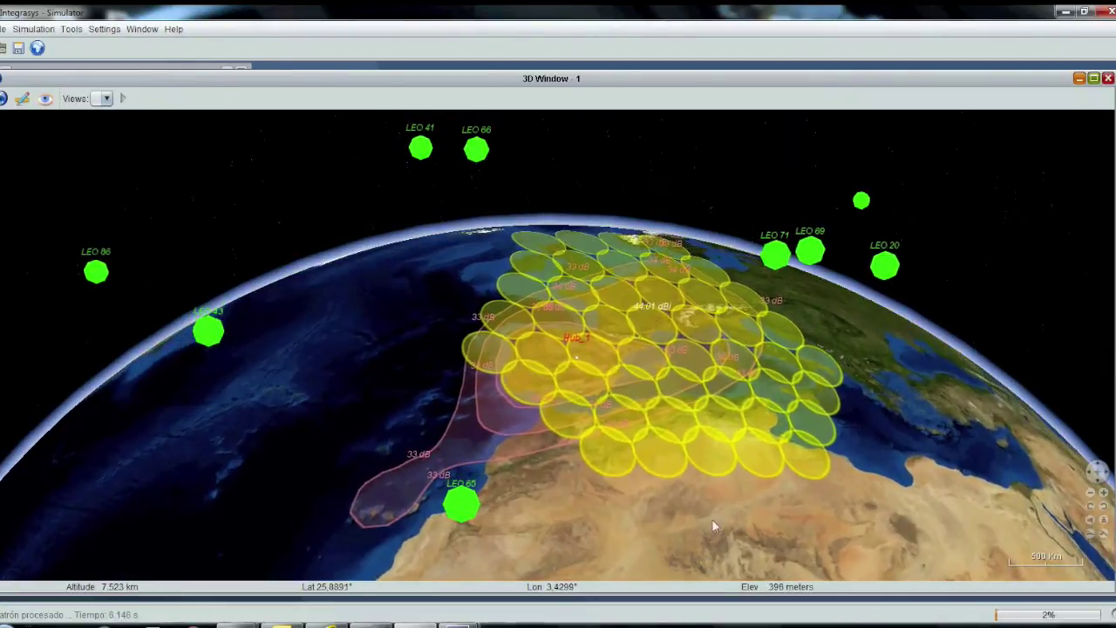
{"action": "left_click_drag", "start_coordinate": [727, 458], "coordinate": [741, 513]}
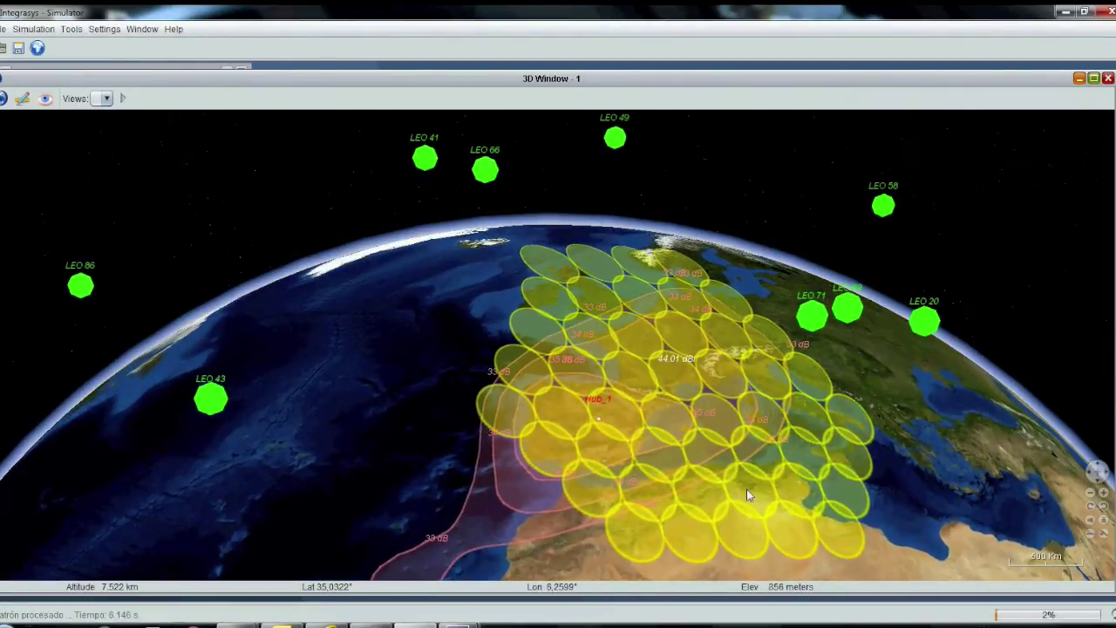
{"action": "scroll", "coordinate": [675, 410], "scroll_direction": "up", "scroll_amount": 3}
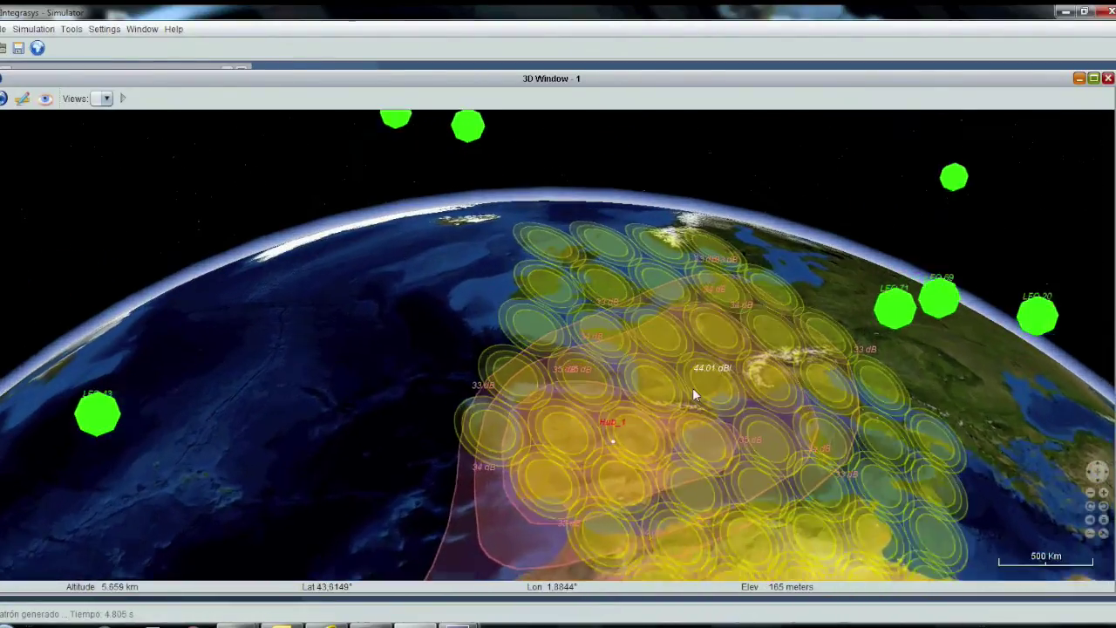
{"action": "scroll", "coordinate": [692, 387], "scroll_direction": "up", "scroll_amount": 2}
{"action": "scroll", "coordinate": [604, 424], "scroll_direction": "up", "scroll_amount": 3}
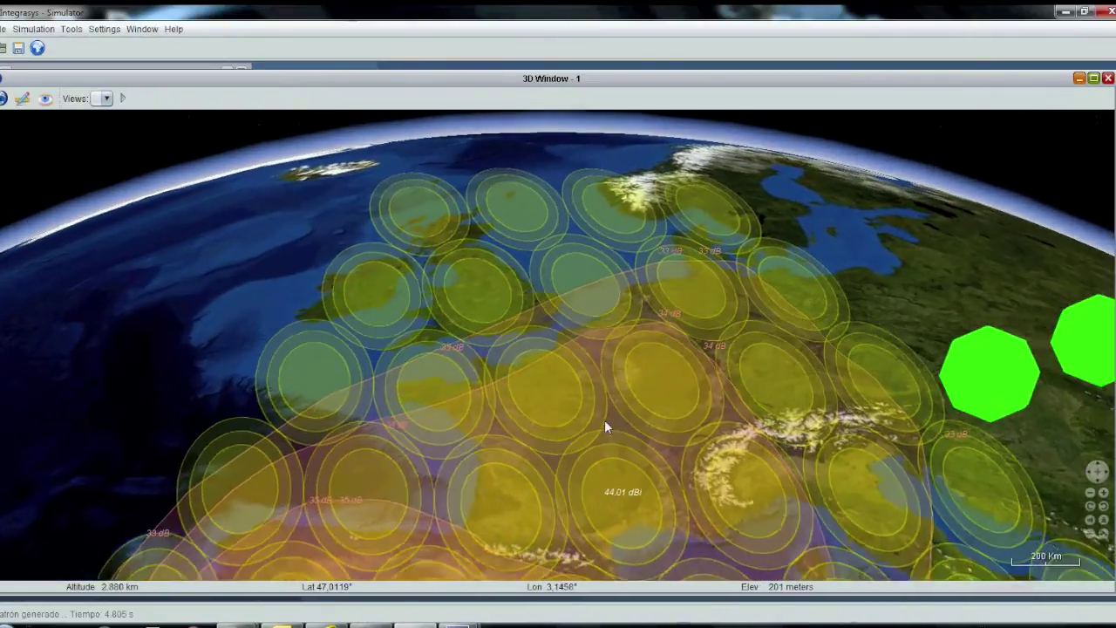
{"action": "scroll", "coordinate": [697, 418], "scroll_direction": "up", "scroll_amount": 2}
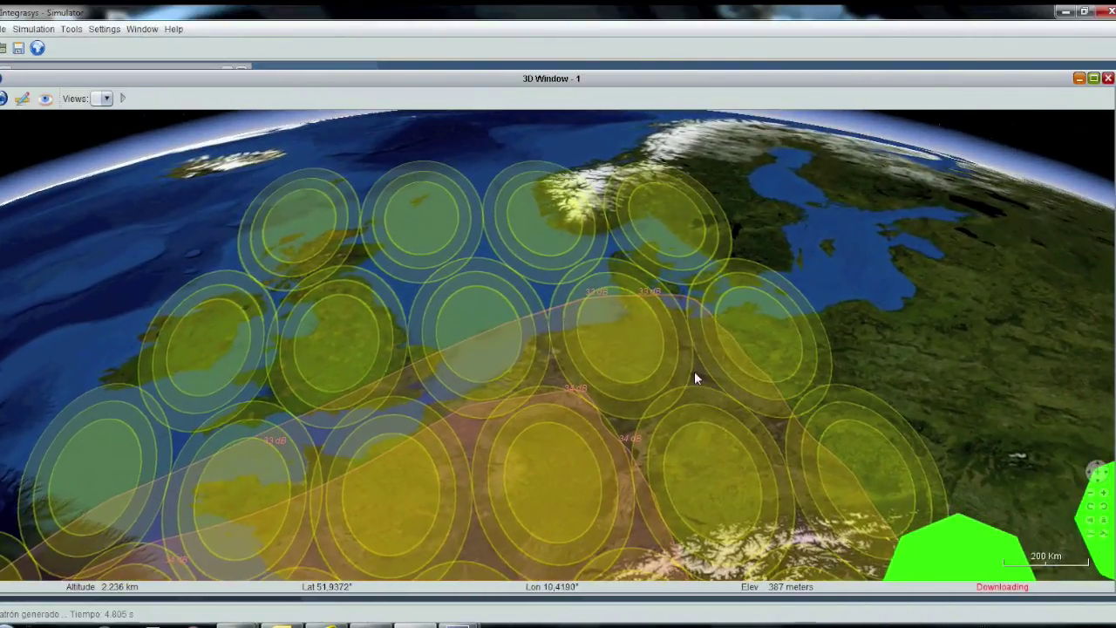
{"action": "scroll", "coordinate": [696, 376], "scroll_direction": "up", "scroll_amount": 1}
Pan from the Alps to Hub_1, then zoom out and tilt toward the horizon.
{"action": "left_click_drag", "start_coordinate": [692, 387], "coordinate": [730, 174]}
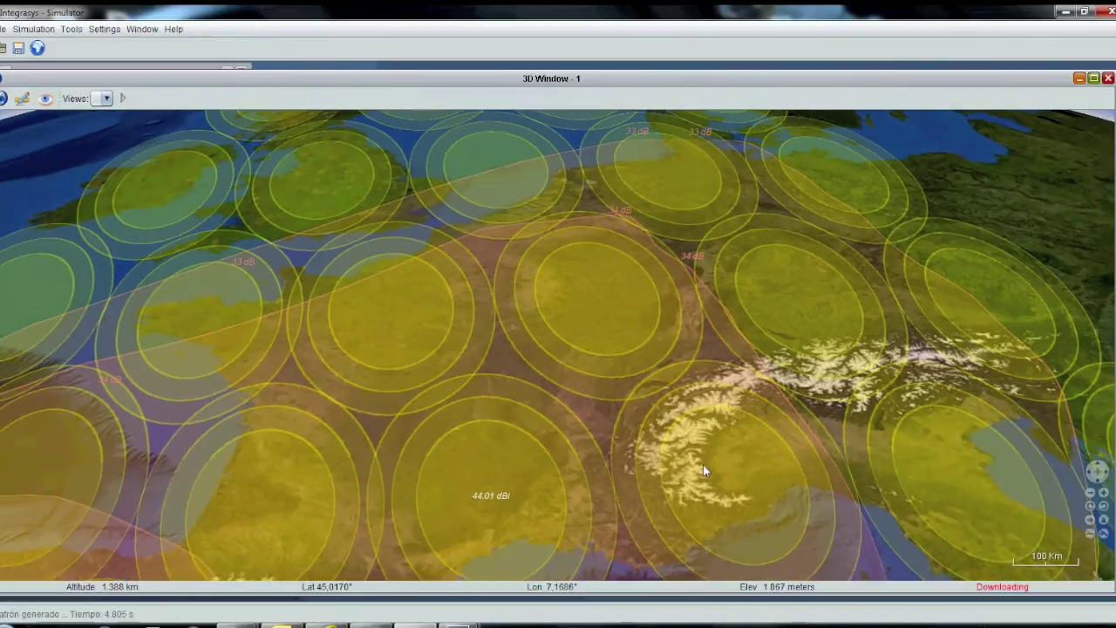
{"action": "mouse_move", "coordinate": [702, 464]}
{"action": "left_mouse_down"}
{"action": "mouse_move", "coordinate": [713, 286]}
{"action": "mouse_move", "coordinate": [739, 217]}
{"action": "left_mouse_up"}
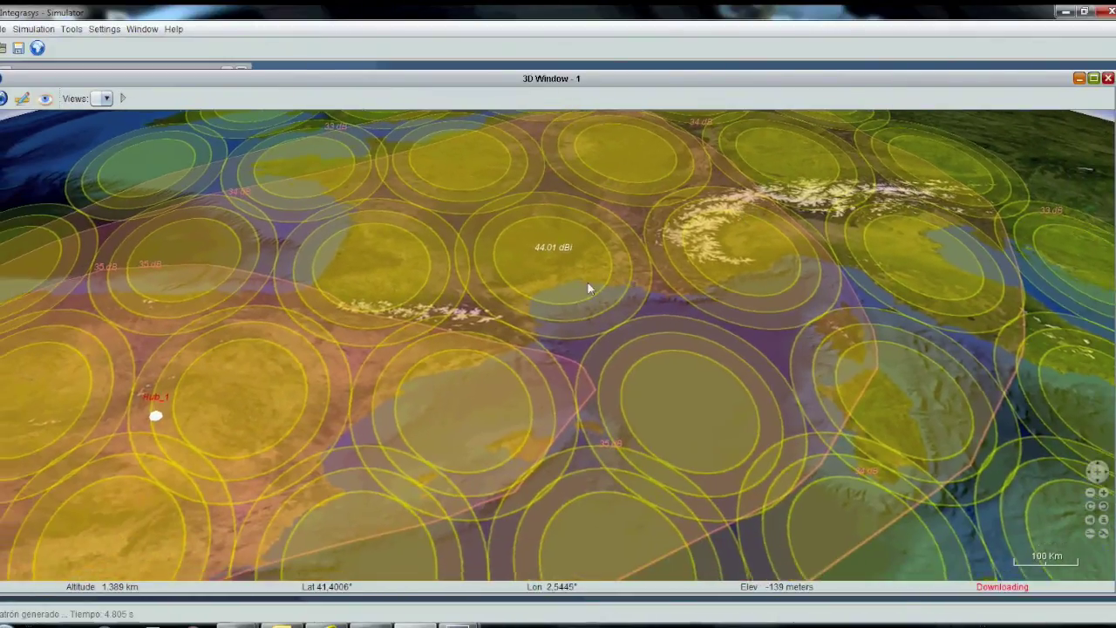
{"action": "left_click_drag", "start_coordinate": [520, 455], "coordinate": [737, 351]}
{"action": "scroll", "coordinate": [819, 338], "scroll_direction": "down", "scroll_amount": 1}
{"action": "scroll", "coordinate": [828, 337], "scroll_direction": "down", "scroll_amount": 2}
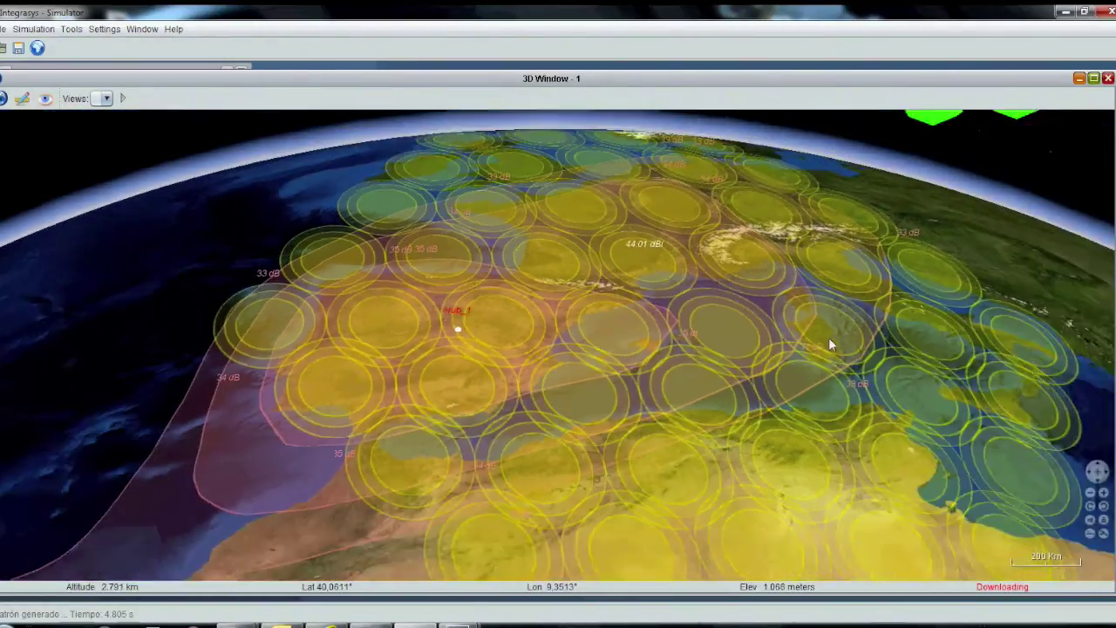
{"action": "scroll", "coordinate": [818, 364], "scroll_direction": "down", "scroll_amount": 1}
{"action": "mouse_move", "coordinate": [818, 363]}
{"action": "right_mouse_down"}
{"action": "mouse_move", "coordinate": [794, 441]}
{"action": "mouse_move", "coordinate": [740, 237]}
{"action": "right_mouse_up"}
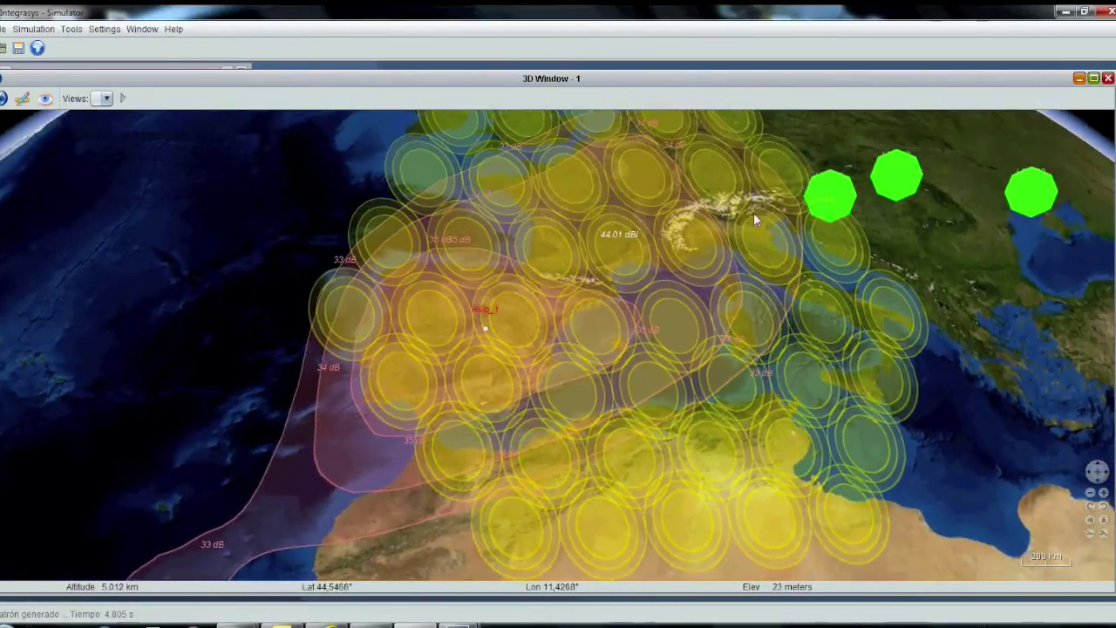
{"action": "scroll", "coordinate": [741, 239], "scroll_direction": "down", "scroll_amount": 2}
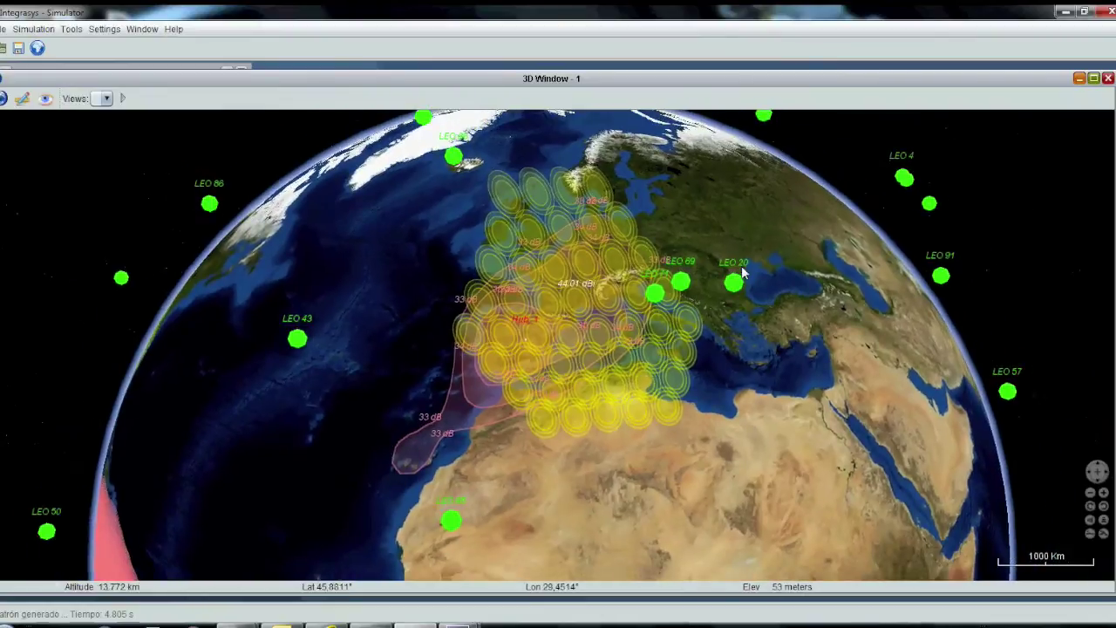
Zoom far out past the LEO swarm to reveal Ka-Sat, GEO Sat 1 and SouthA-Ku.
{"action": "scroll", "coordinate": [741, 273], "scroll_direction": "down", "scroll_amount": 2}
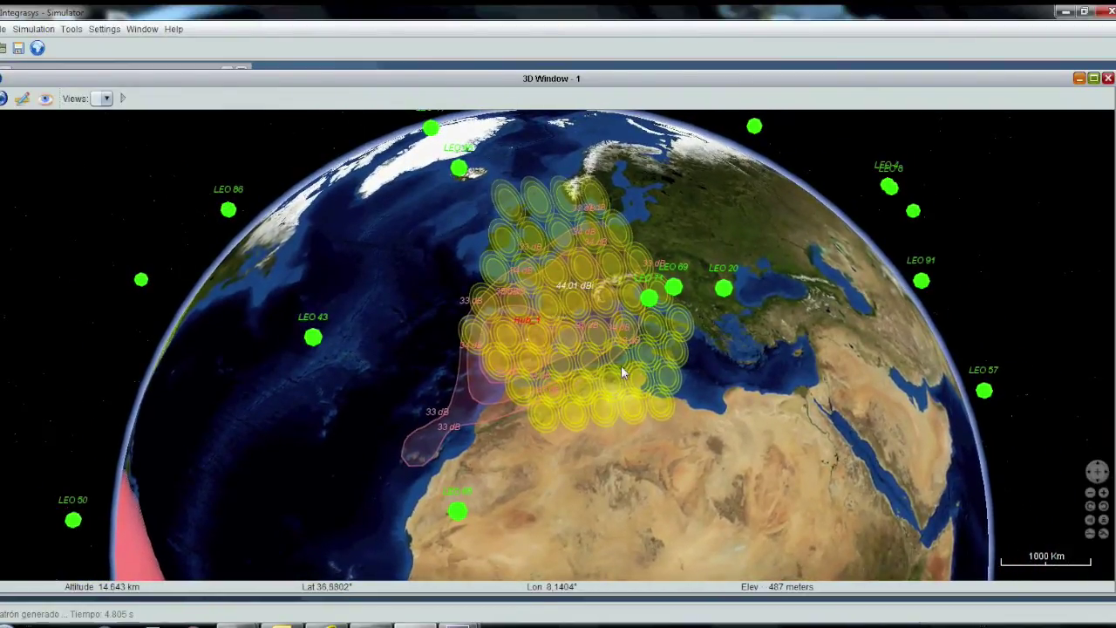
{"action": "scroll", "coordinate": [614, 362], "scroll_direction": "down", "scroll_amount": 3}
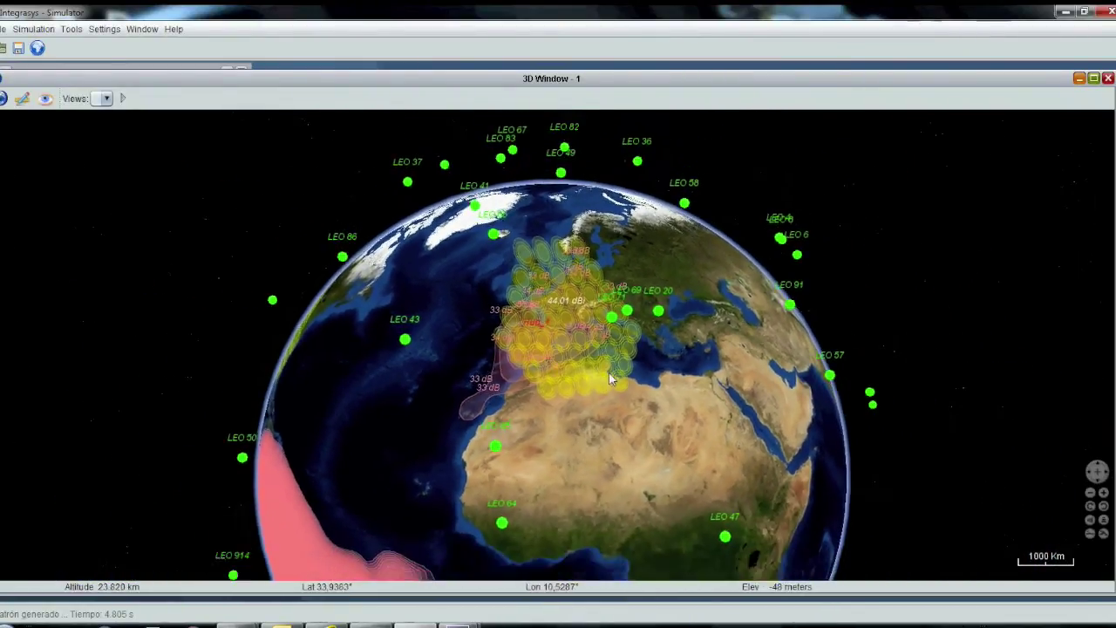
{"action": "left_click_drag", "start_coordinate": [591, 441], "coordinate": [793, 326]}
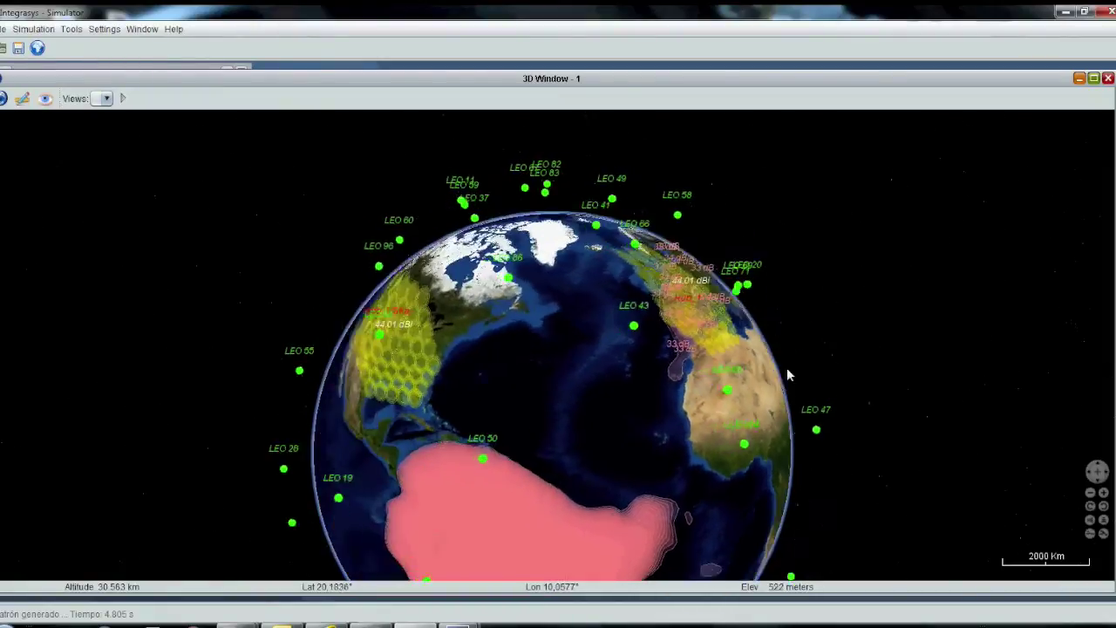
{"action": "scroll", "coordinate": [750, 357], "scroll_direction": "down", "scroll_amount": 2}
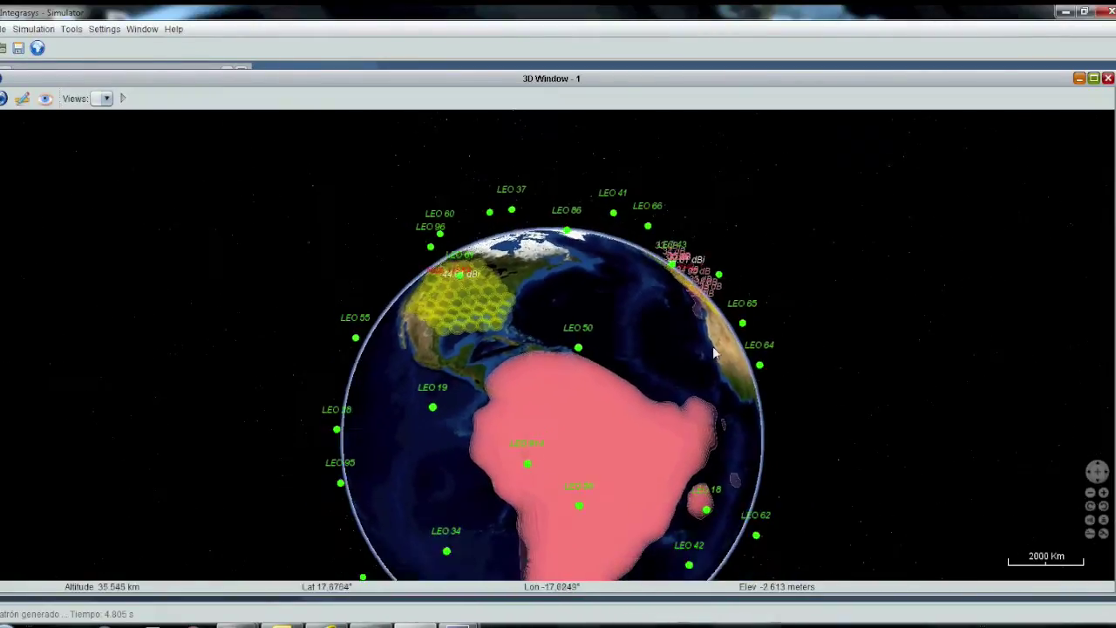
{"action": "mouse_move", "coordinate": [677, 419]}
{"action": "left_mouse_down"}
{"action": "mouse_move", "coordinate": [601, 422]}
{"action": "mouse_move", "coordinate": [608, 460]}
{"action": "left_mouse_up"}
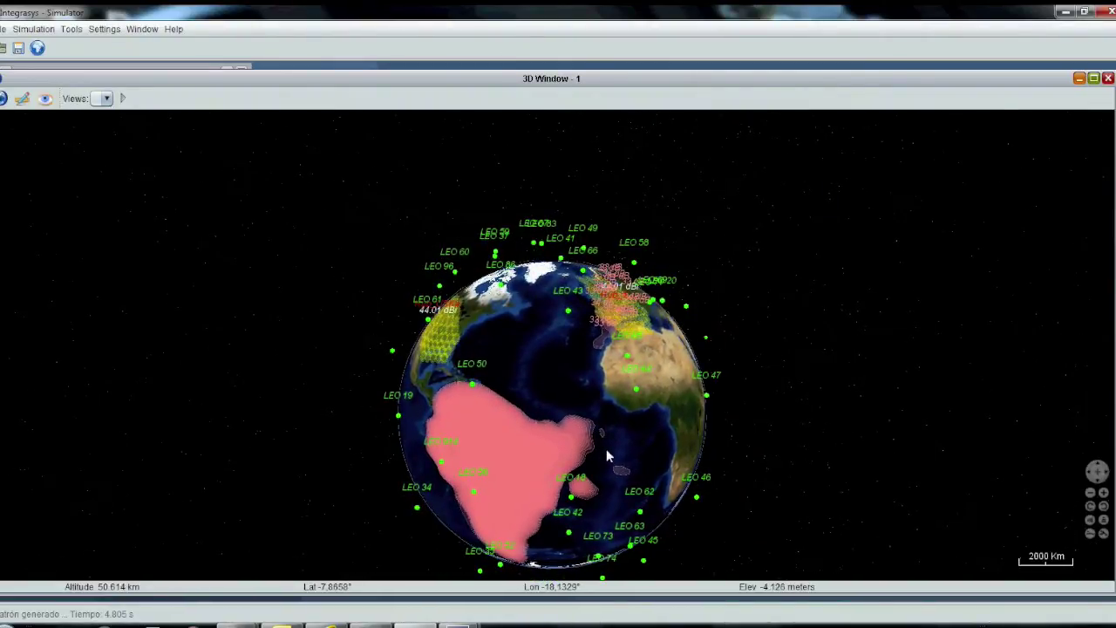
{"action": "scroll", "coordinate": [613, 446], "scroll_direction": "down", "scroll_amount": 3}
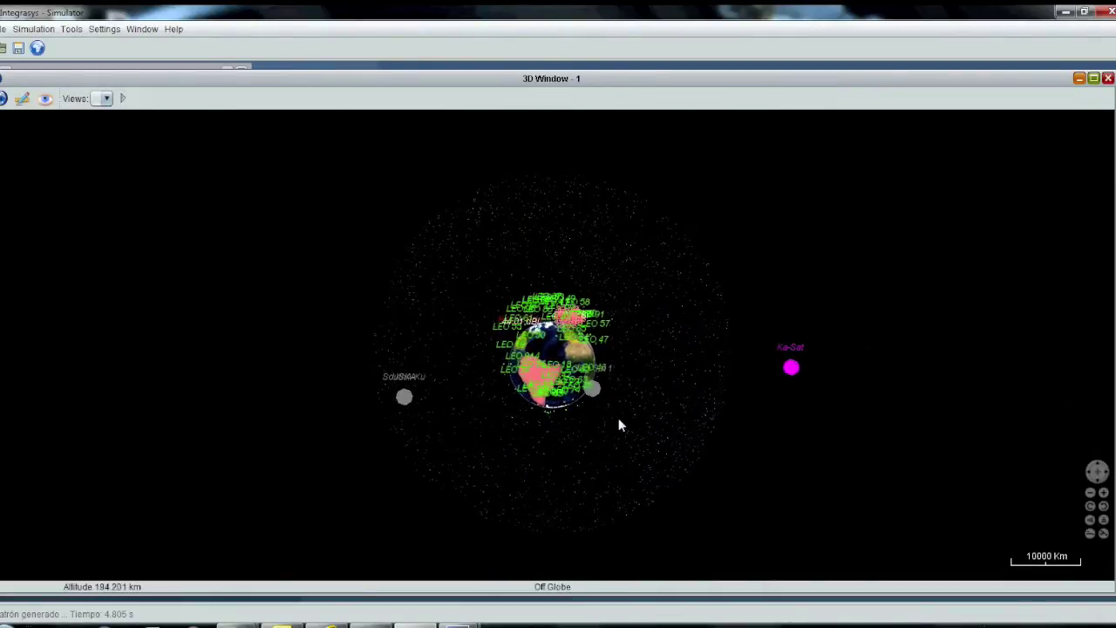
{"action": "scroll", "coordinate": [618, 420], "scroll_direction": "up", "scroll_amount": 1}
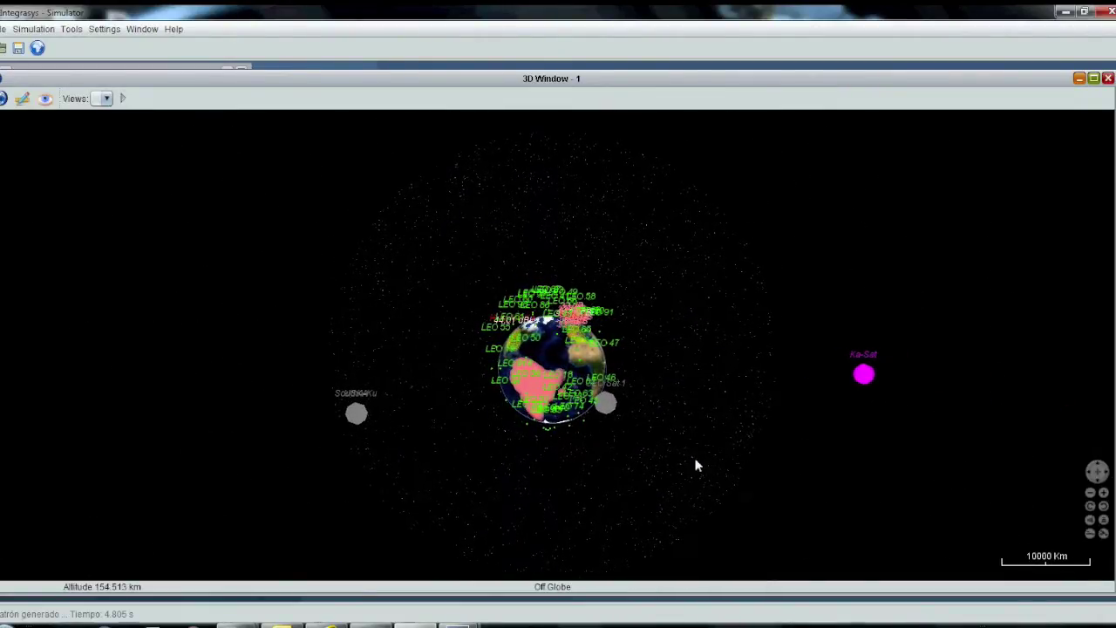
{"action": "mouse_move", "coordinate": [715, 427]}
{"action": "right_mouse_down"}
{"action": "mouse_move", "coordinate": [713, 388]}
{"action": "mouse_move", "coordinate": [771, 296]}
{"action": "right_mouse_up"}
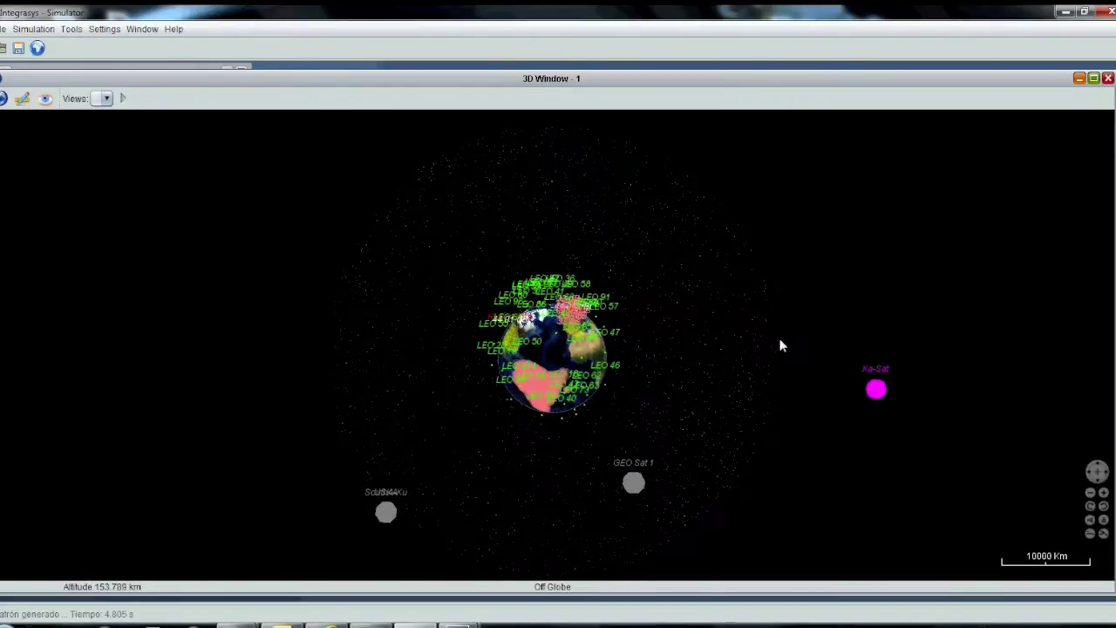